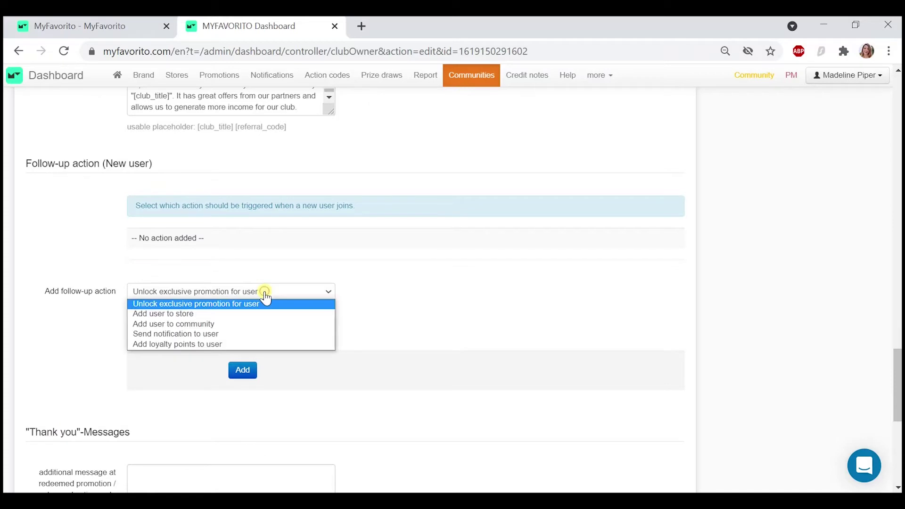
- Add a follow-up action that gives new community members 5 loyalty points
left_click(245, 344)
left_click(240, 324)
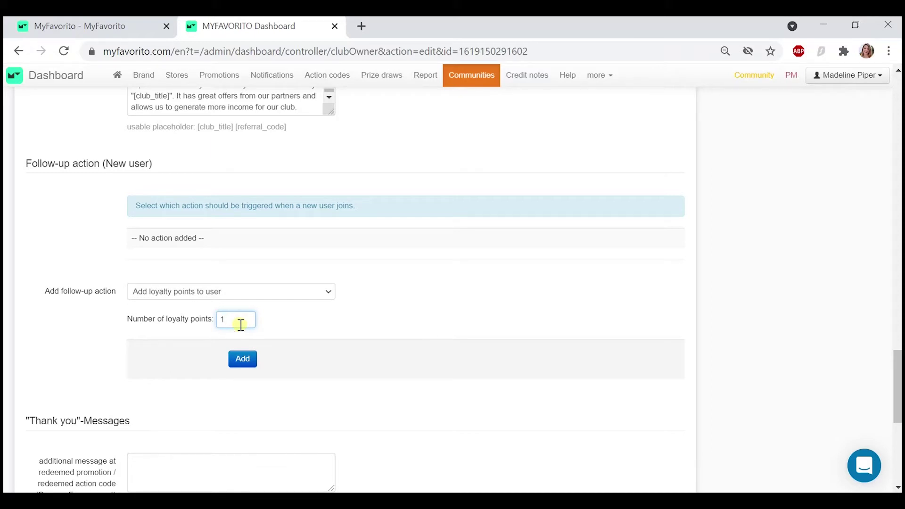
key("BackSpace")
type("5")
left_click(299, 323)
scroll(302, 327, "down", 1)
left_click(241, 309)
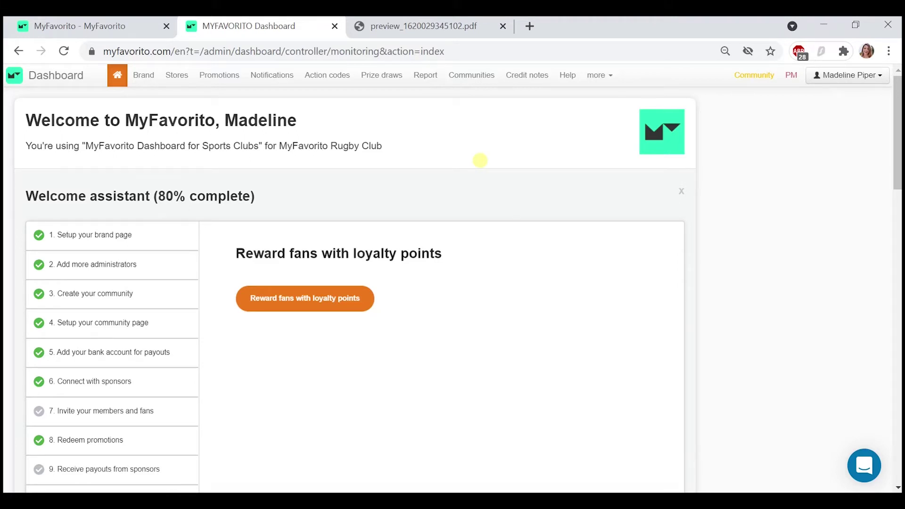
- Start a new paper-based action code titled 'Thanks for buying our merch - 20 loyalty points'
left_click(326, 77)
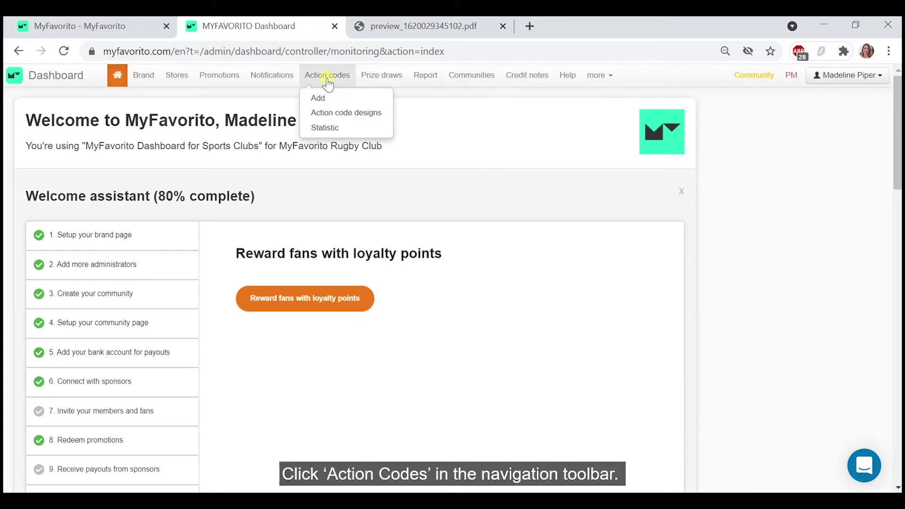
left_click(319, 96)
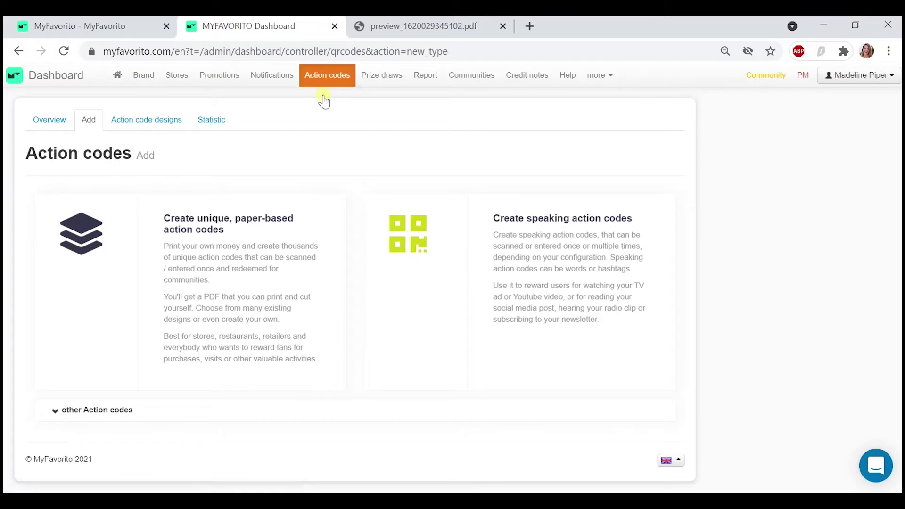
left_click(254, 249)
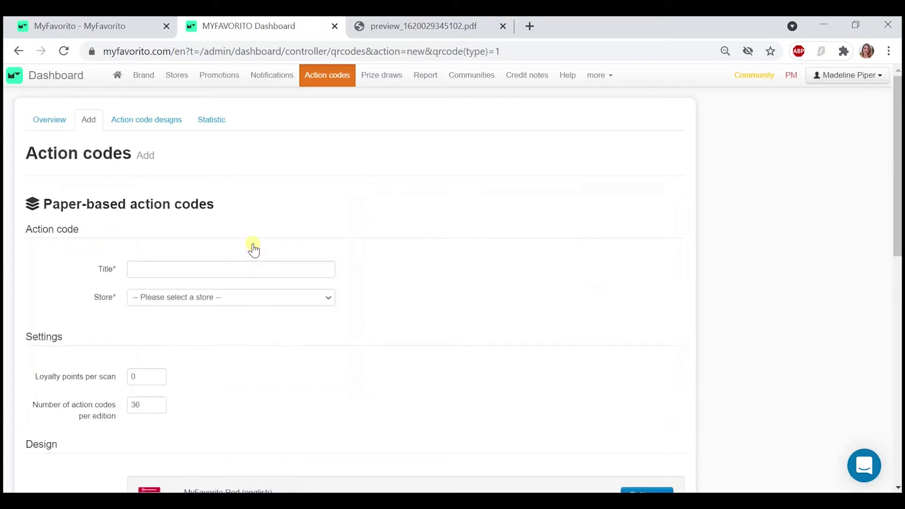
scroll(254, 235, "down", 1)
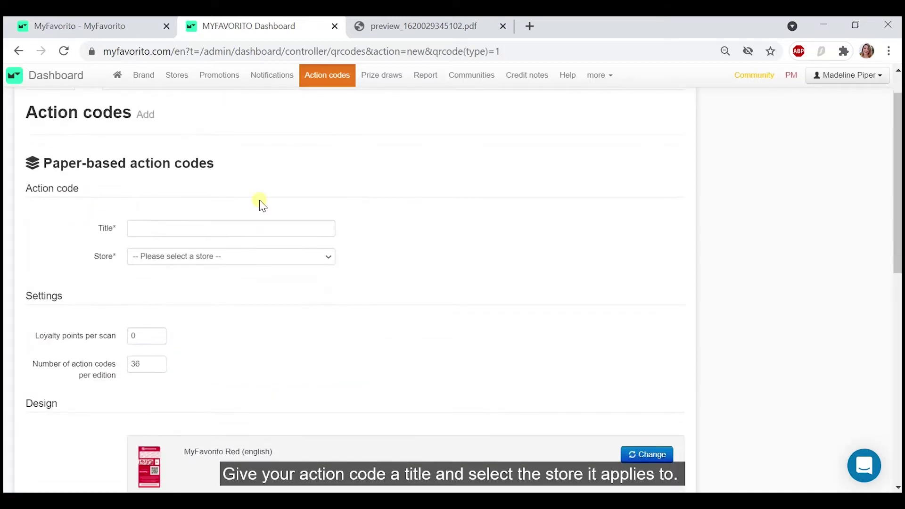
left_click(254, 228)
type("Thanks for buying our merch - 20 loyalty points")
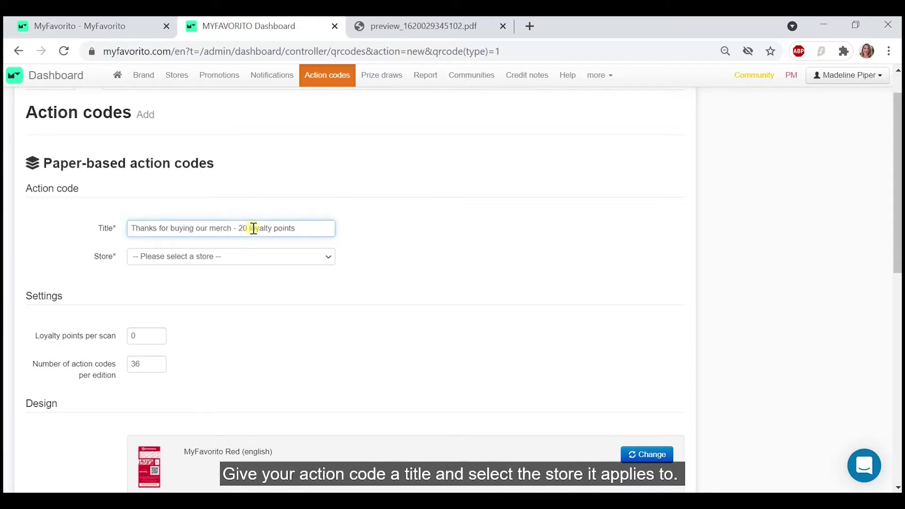
- Assign it to the MyFavorito Rugby Club Fan Shop with 20 loyalty points per scan
left_click(249, 257)
left_click(246, 280)
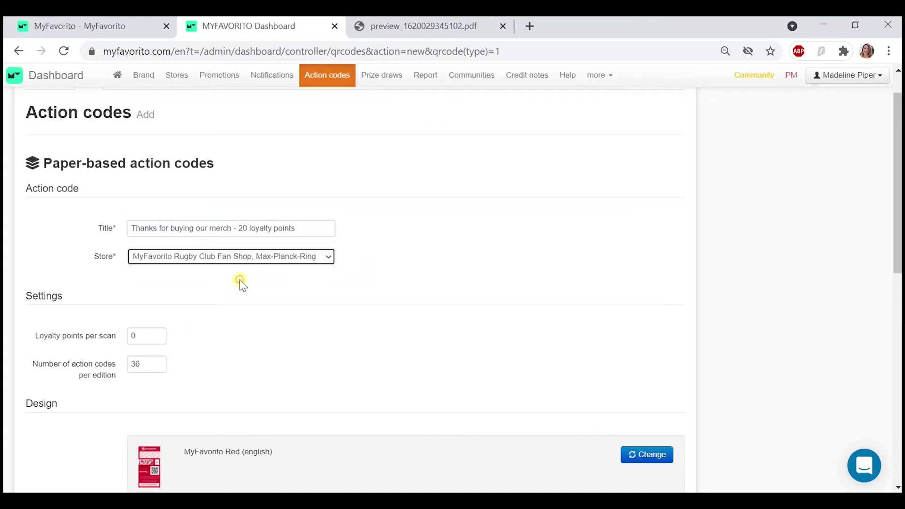
scroll(241, 283, "down", 2)
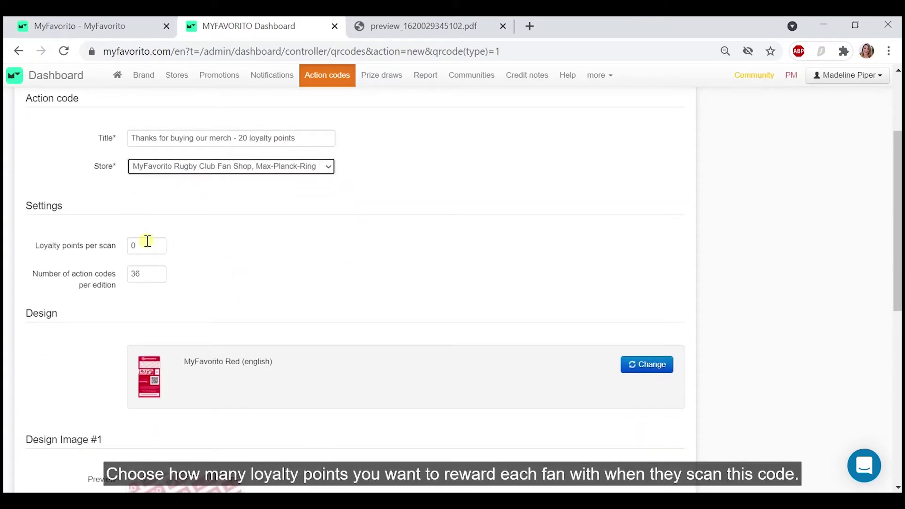
left_click(148, 240)
key("BackSpace")
type("20")
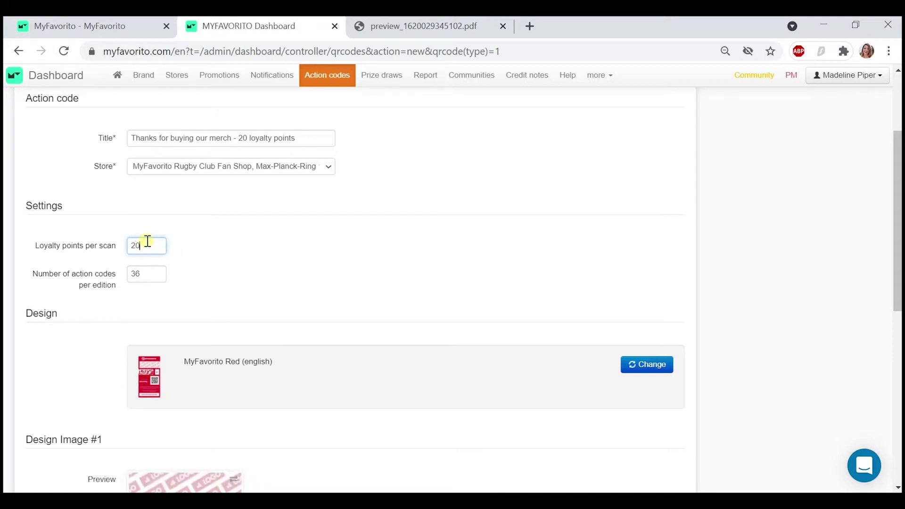
left_click(182, 265)
scroll(183, 267, "down", 1)
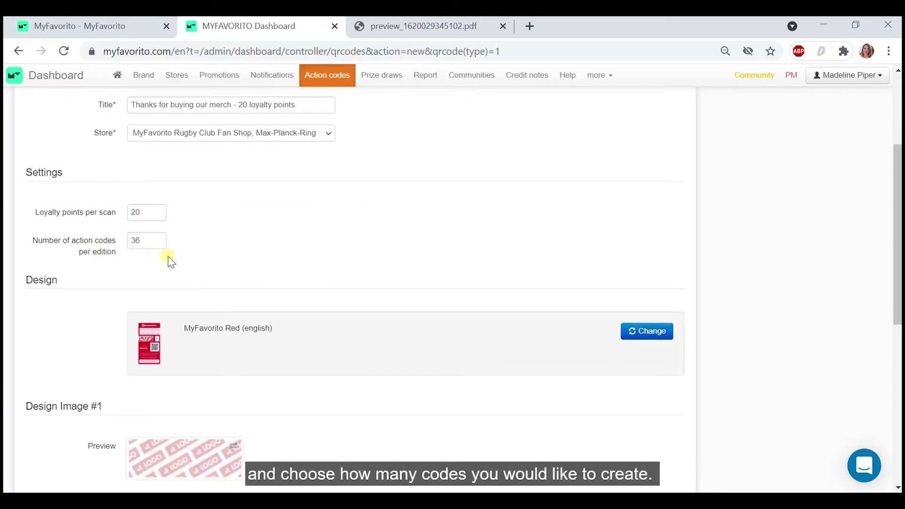
scroll(170, 259, "down", 2)
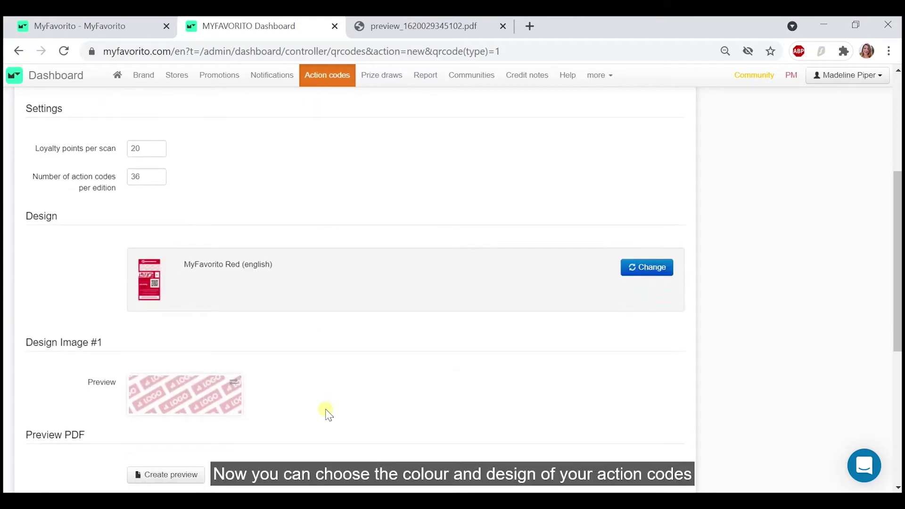
- Switch the action code design to MyFavorito 2021 Colour
left_click(637, 264)
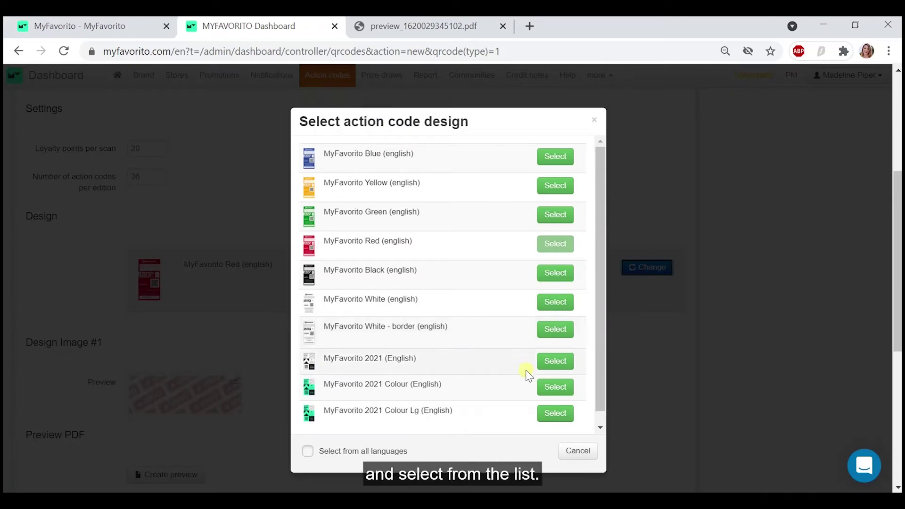
left_click(543, 387)
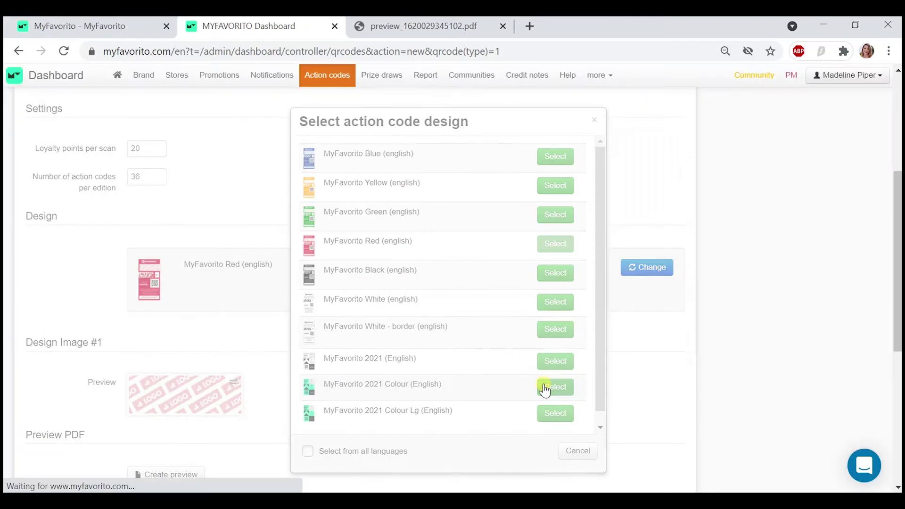
scroll(429, 368, "down", 3)
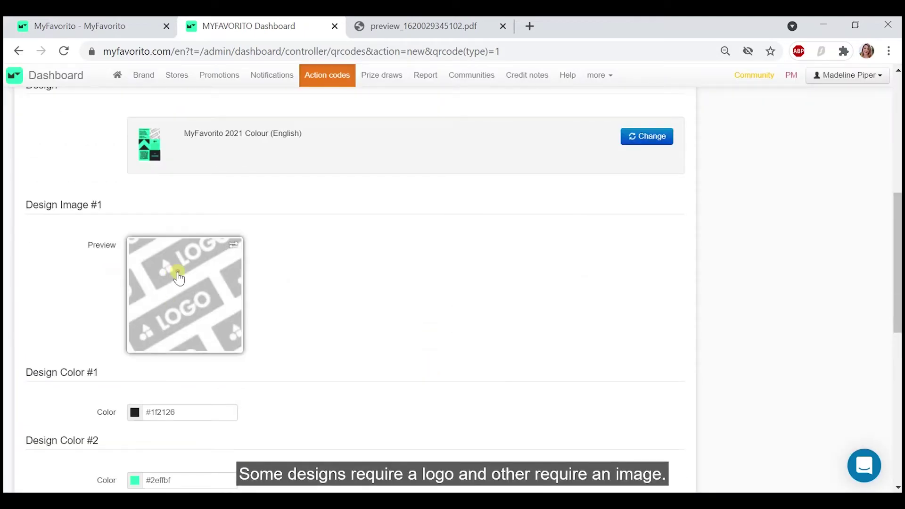
- Upload my_symbol_square.png as the design image
left_click(179, 278)
left_click(193, 159)
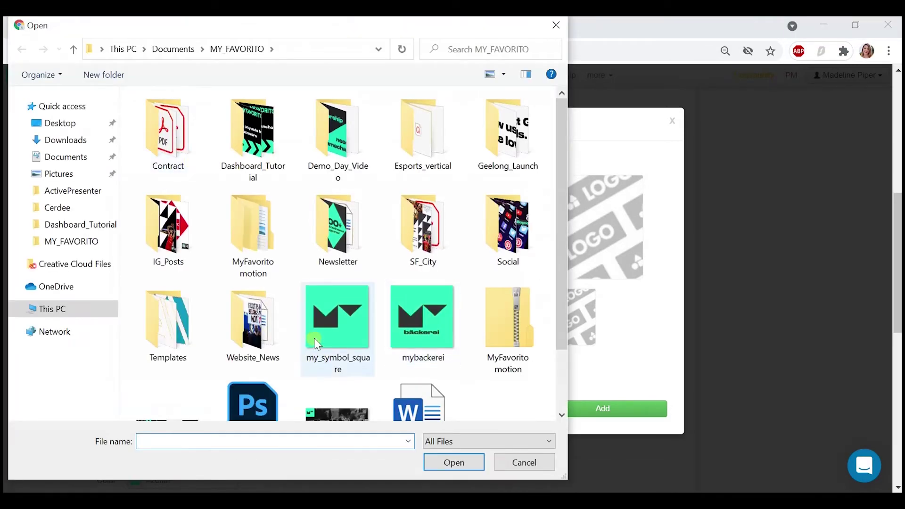
left_click(316, 344)
left_click(436, 462)
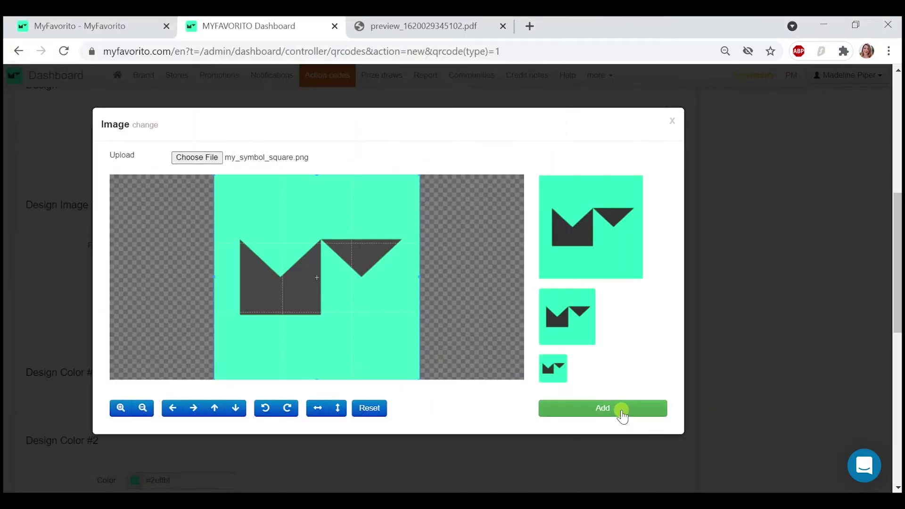
left_click(621, 409)
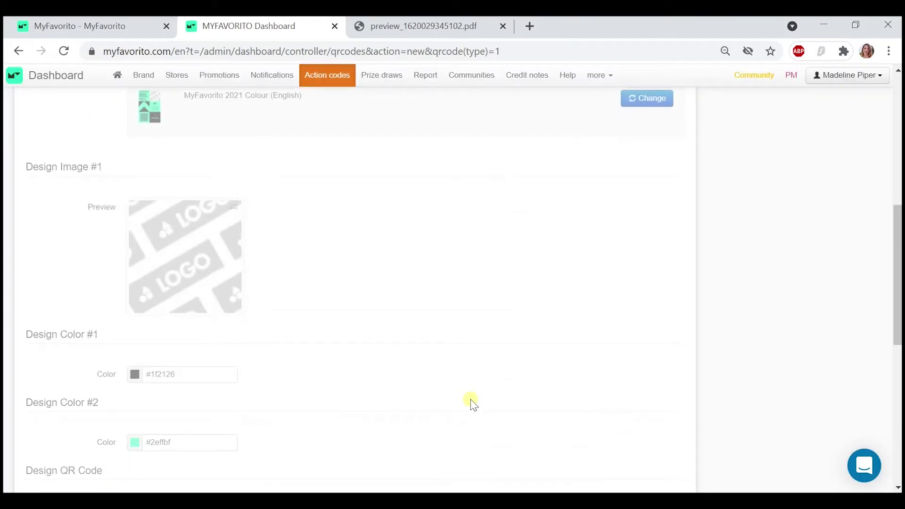
scroll(471, 400, "down", 4)
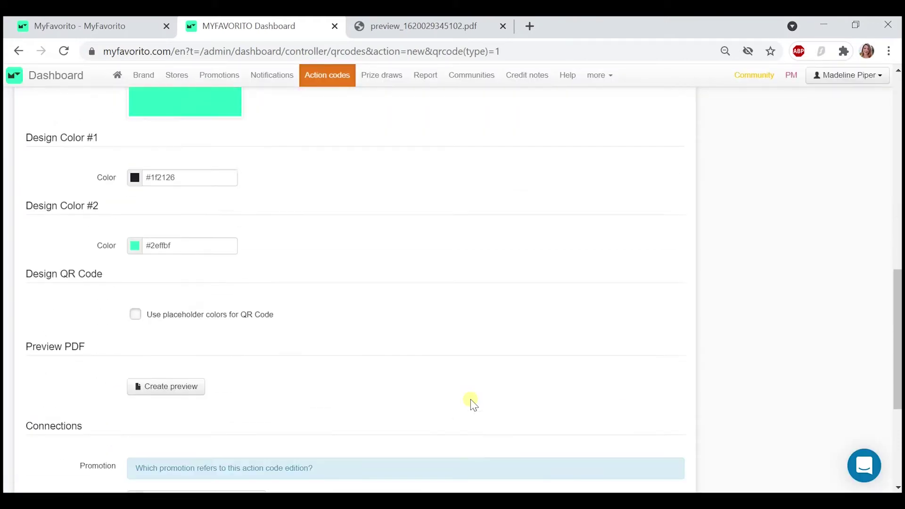
scroll(473, 403, "down", 1)
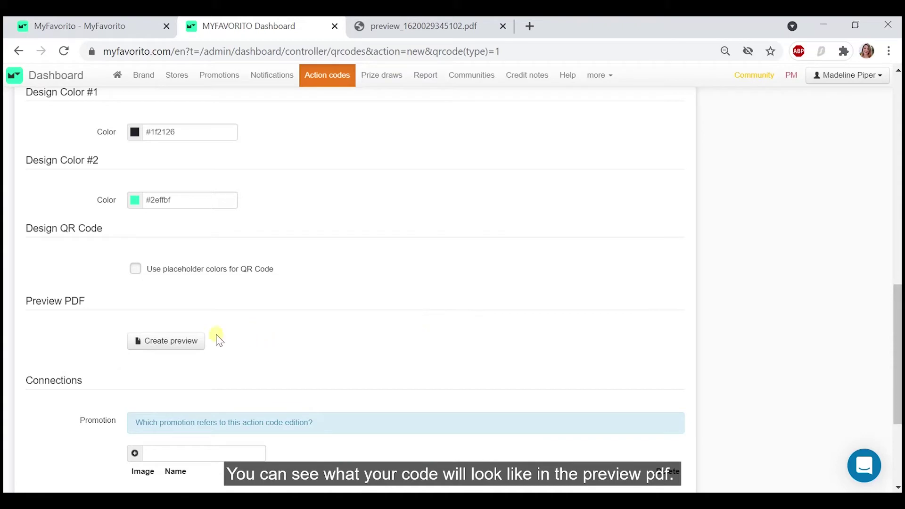
- Generate a preview PDF of the codes, view it, and return to the action code form
left_click(187, 346)
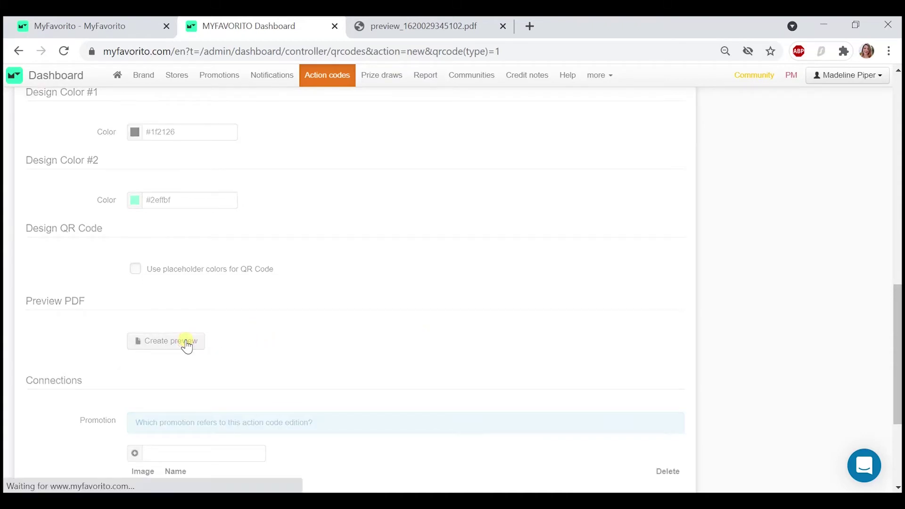
scroll(310, 350, "down", 1)
left_click(231, 302)
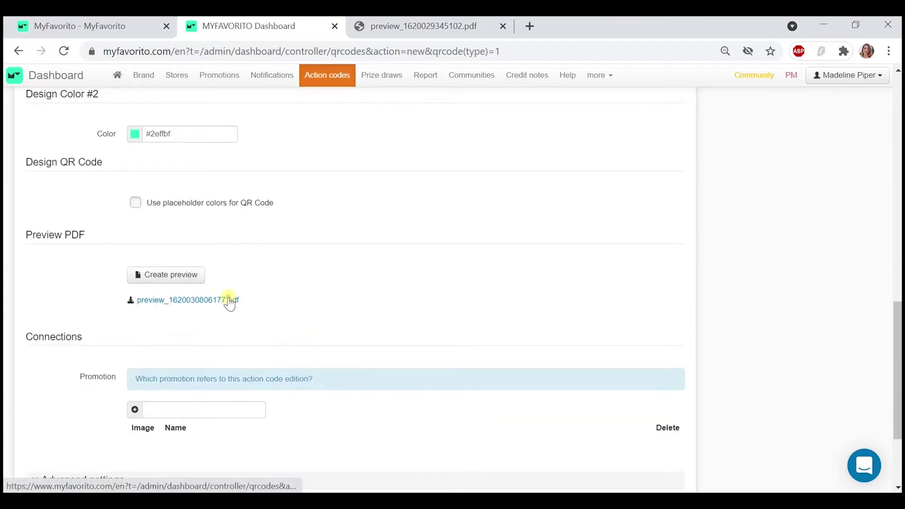
left_click(65, 473)
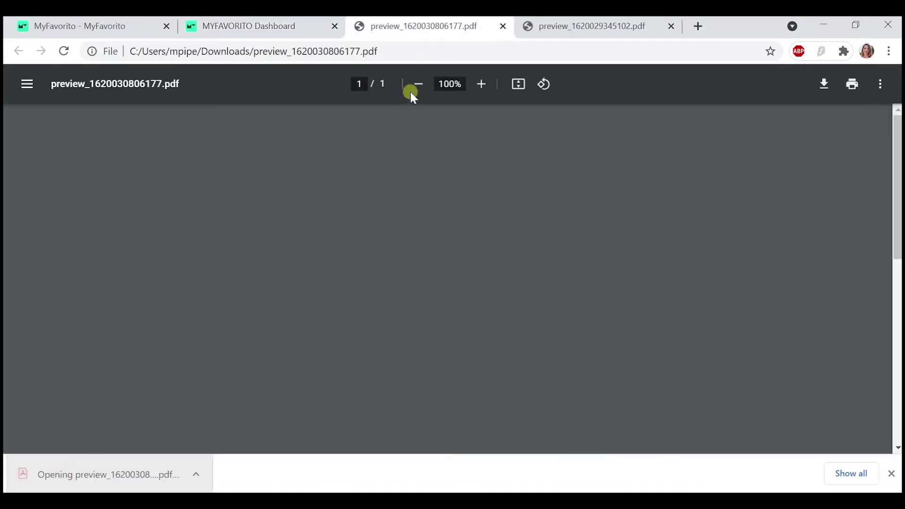
scroll(378, 211, "down", 3)
scroll(378, 210, "up", 3)
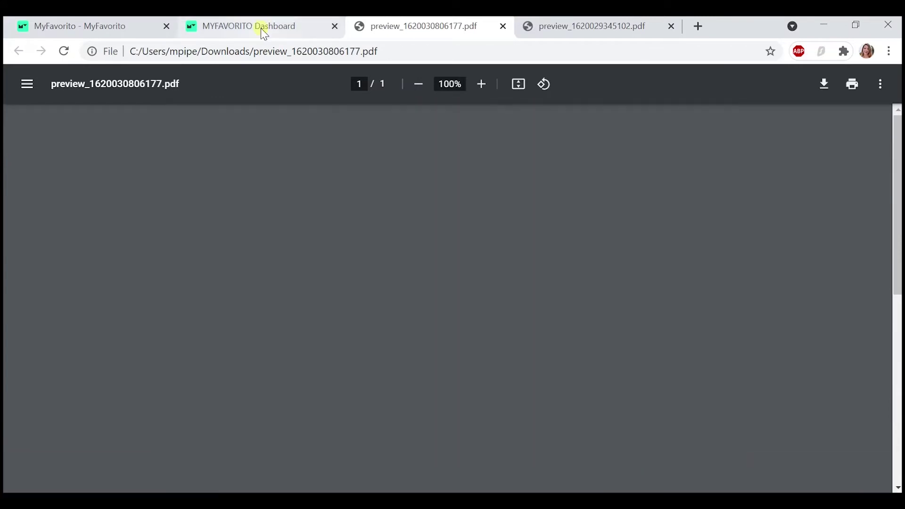
left_click(264, 31)
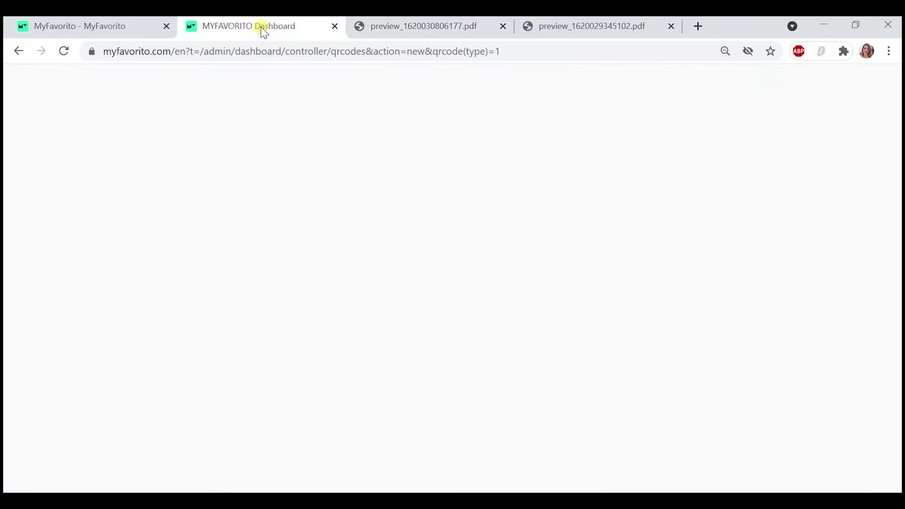
scroll(237, 402, "down", 1)
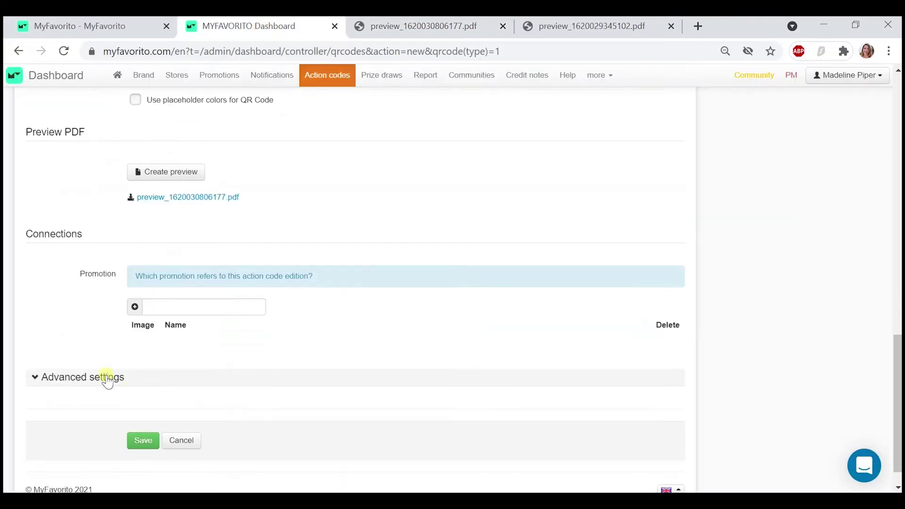
- Review the advanced visibility and follow-up settings, then save the paper-based code
left_click(97, 377)
scroll(98, 377, "down", 3)
scroll(97, 376, "down", 2)
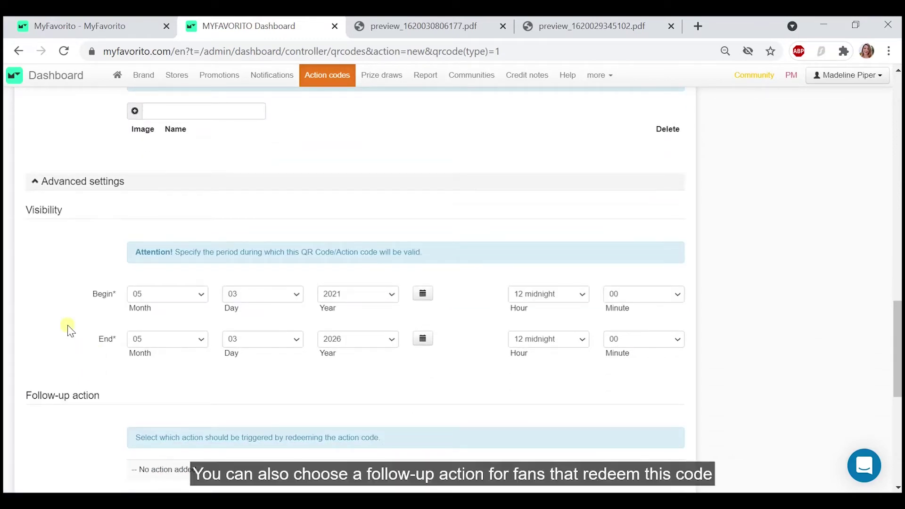
scroll(67, 330, "down", 4)
scroll(62, 344, "down", 1)
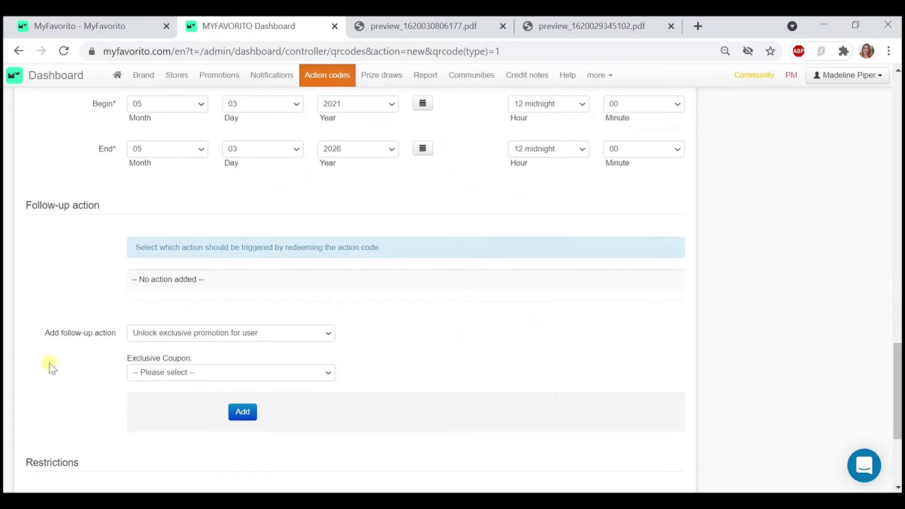
scroll(52, 368, "down", 4)
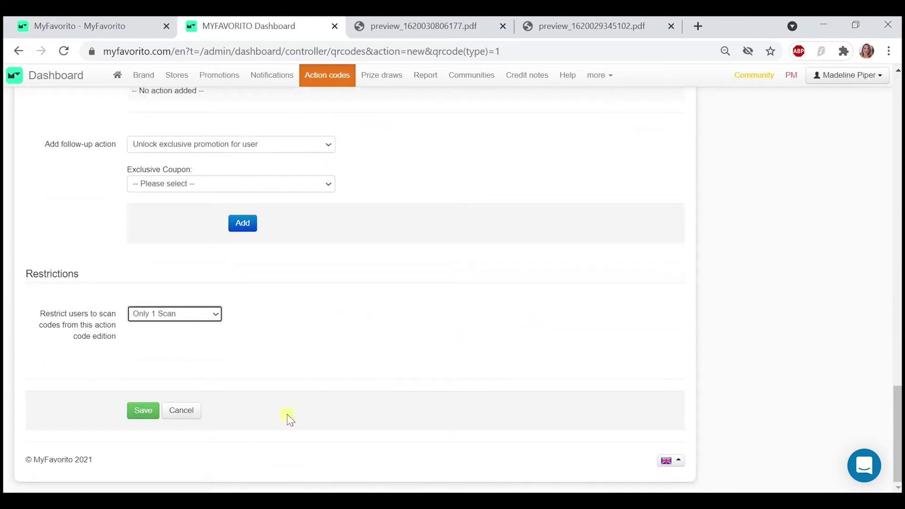
left_click(139, 420)
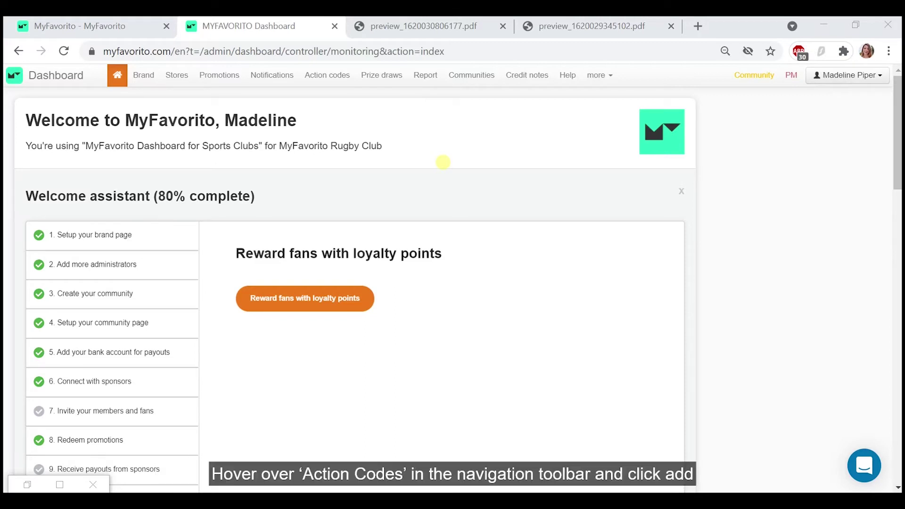
- Start a speaking action code with its title, assigned to the MyFavorito Rugby Club Fan Shop
mouse_move(332, 82)
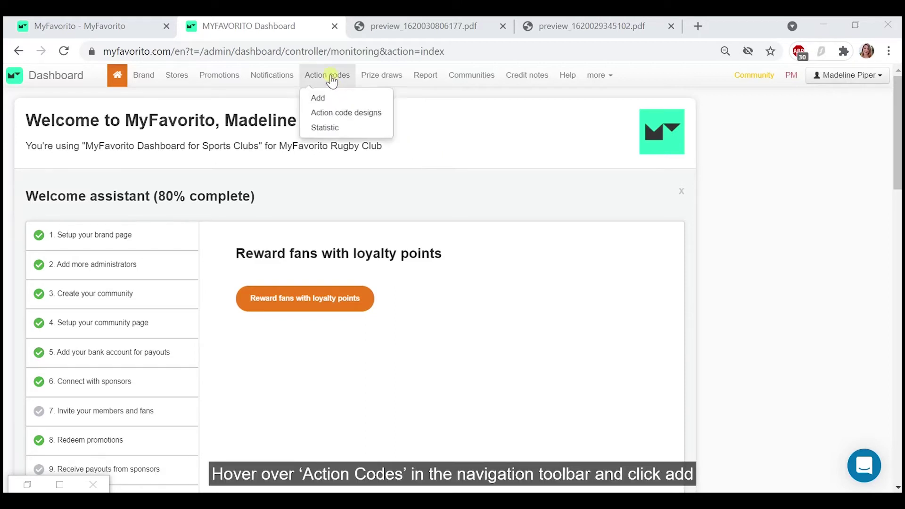
left_click(325, 100)
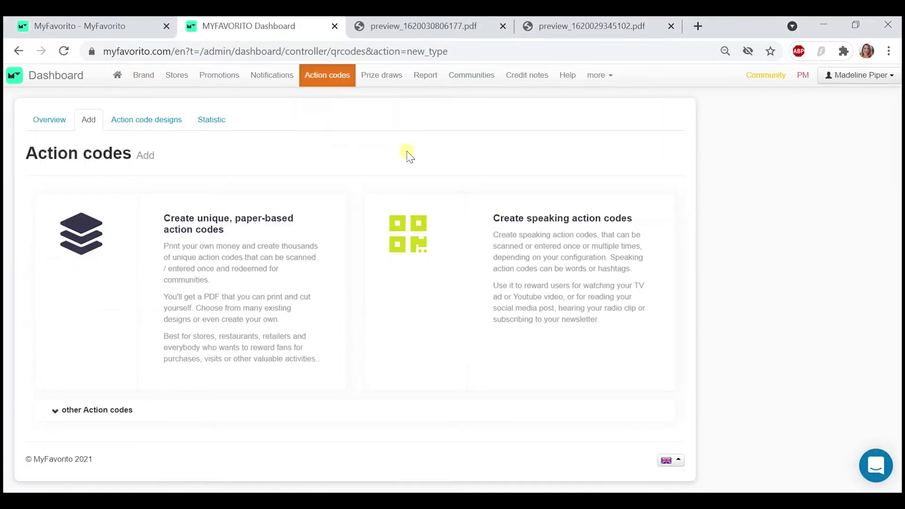
left_click(515, 255)
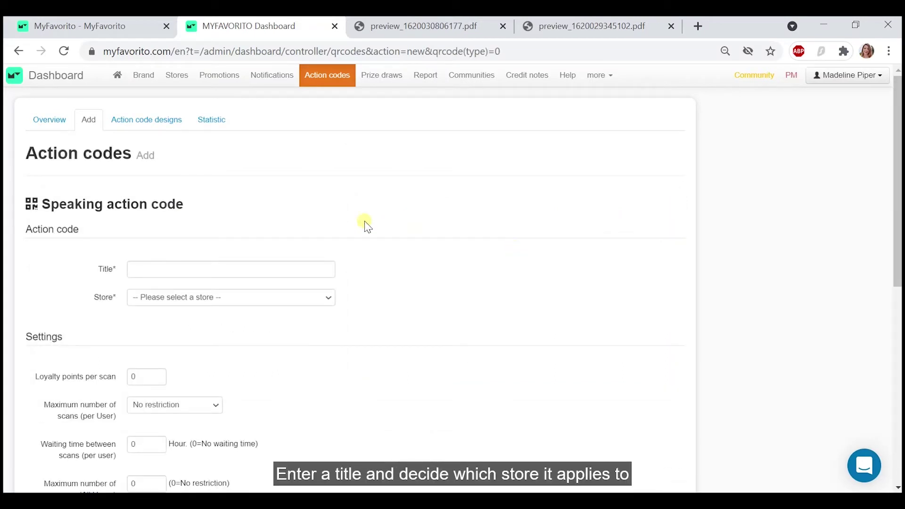
left_click(240, 270)
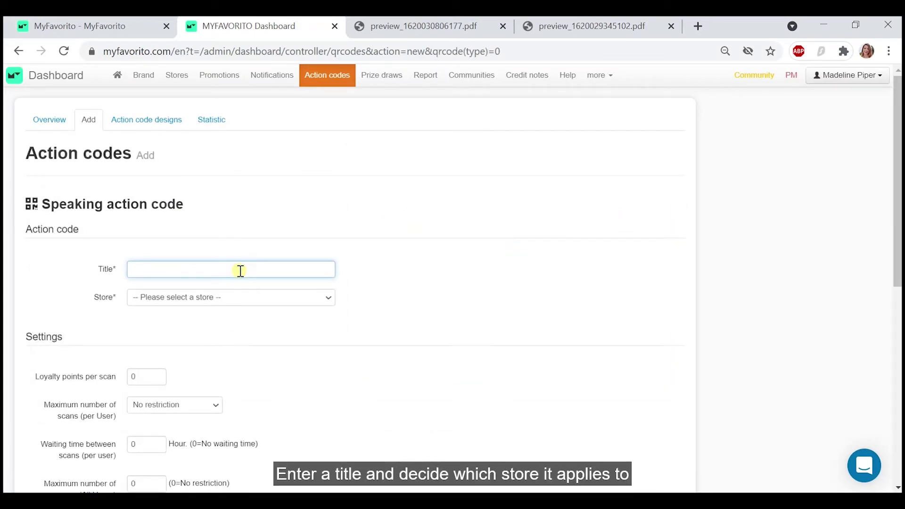
type("Division 1 Premiers - 10 points")
left_click(226, 302)
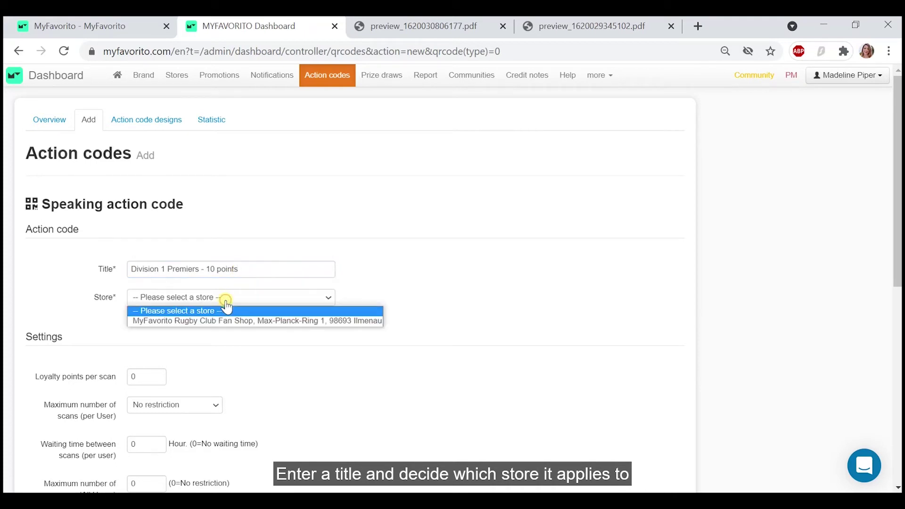
left_click(218, 324)
- Set 10 loyalty points per scan, limited to one scan per fan
scroll(217, 325, "down", 3)
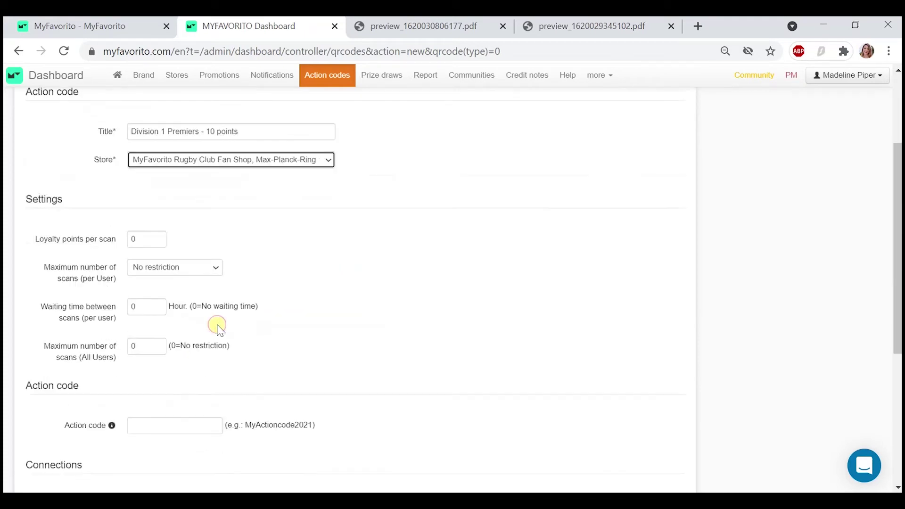
left_click(149, 239)
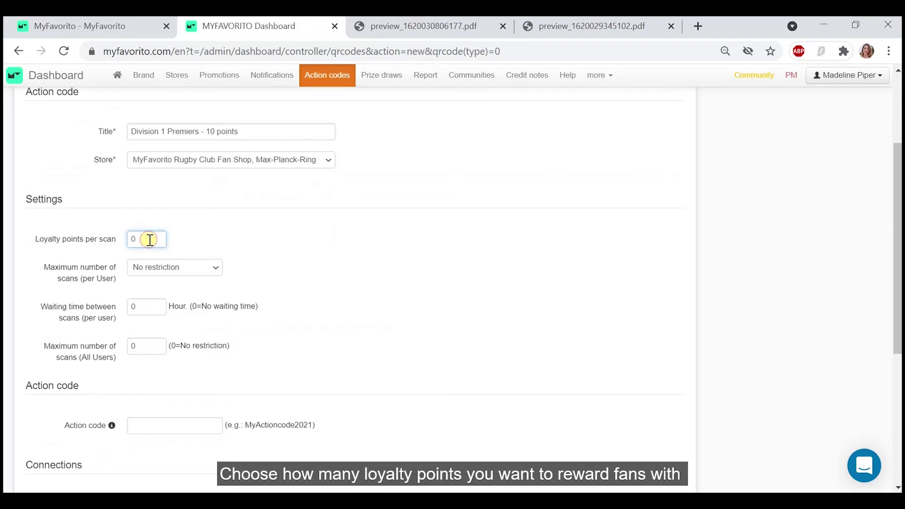
key("BackSpace")
type("10")
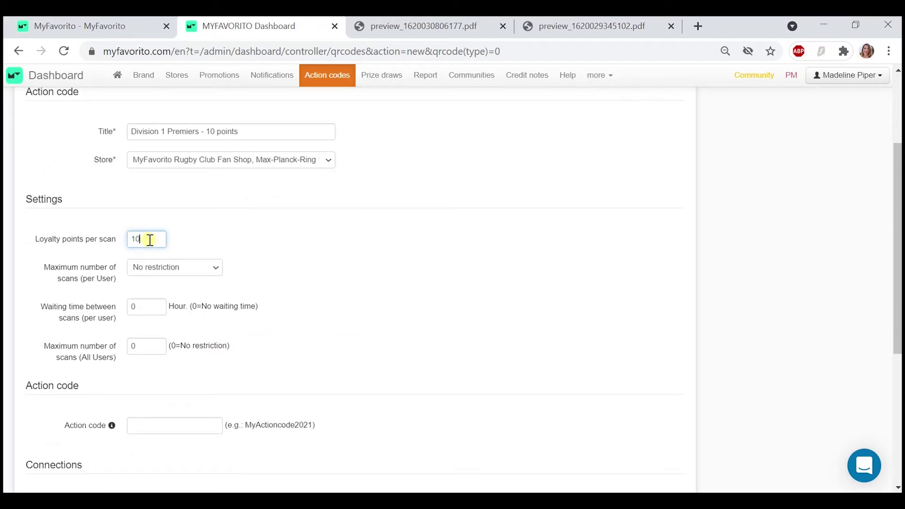
left_click(321, 259)
scroll(321, 260, "down", 1)
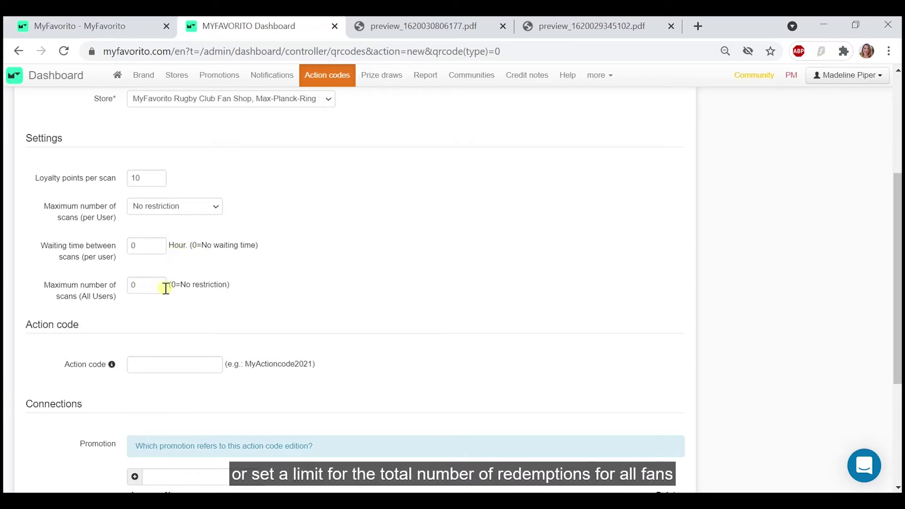
left_click(182, 208)
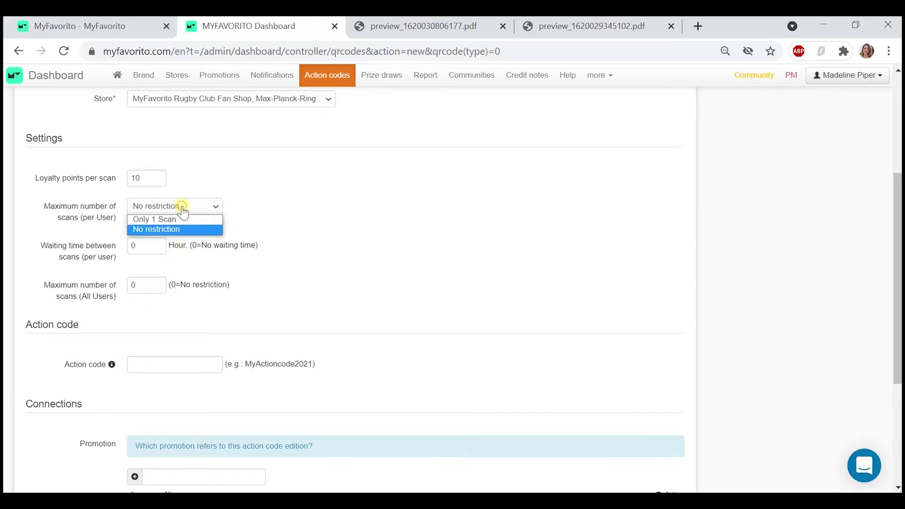
left_click(175, 217)
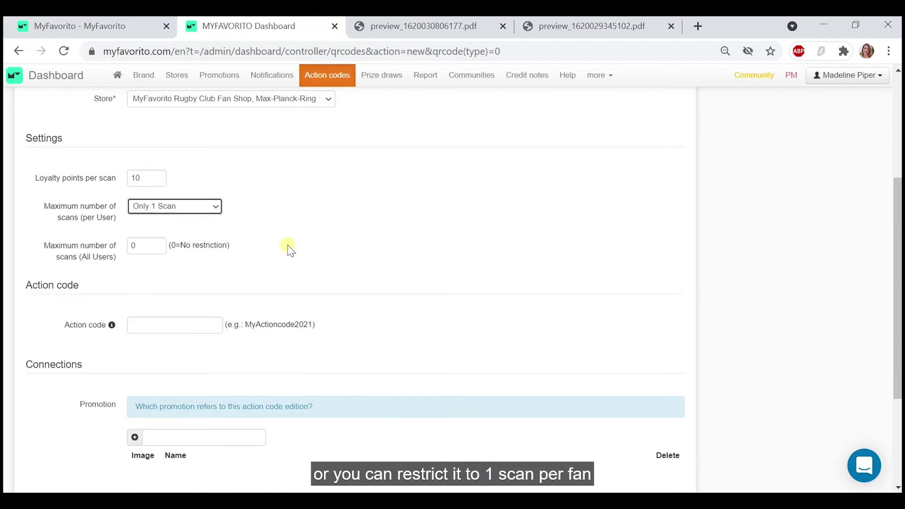
- Enter 'Div1Premiers' as the code fans will redeem
scroll(236, 236, "down", 1)
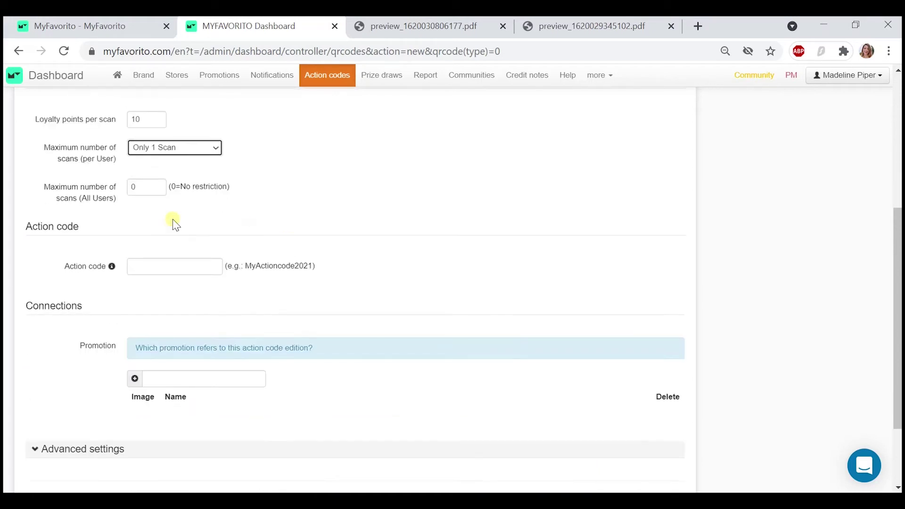
scroll(178, 218, "down", 1)
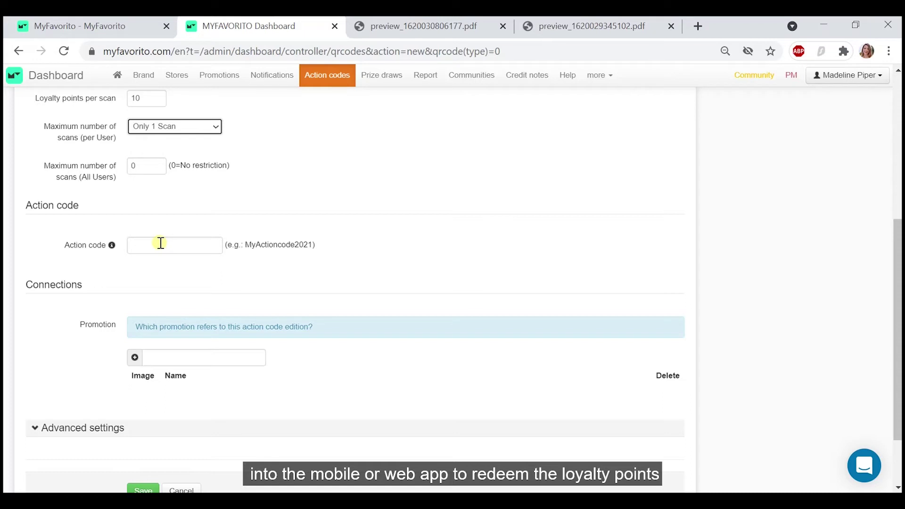
left_click(160, 243)
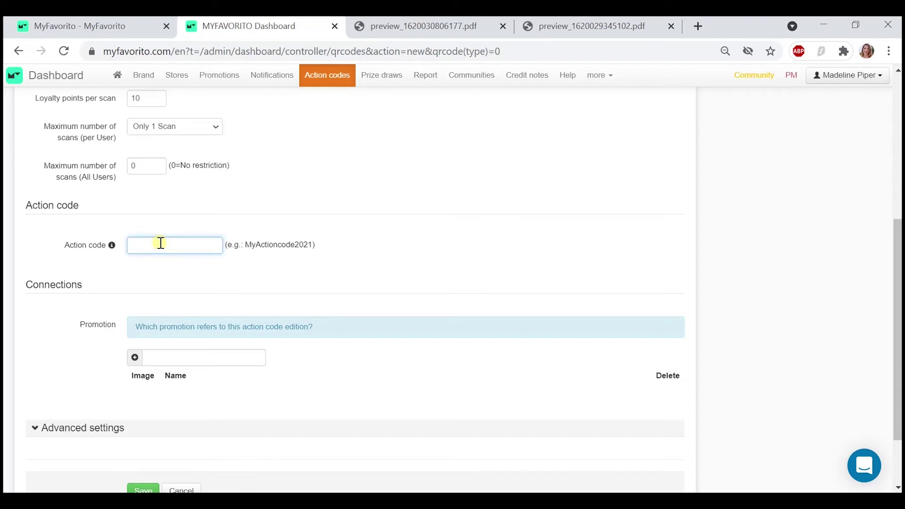
type("Div1Premiers")
scroll(263, 297, "down", 2)
- Review validity dates and follow-up actions, then save the Division 1 Premiers code
left_click(83, 349)
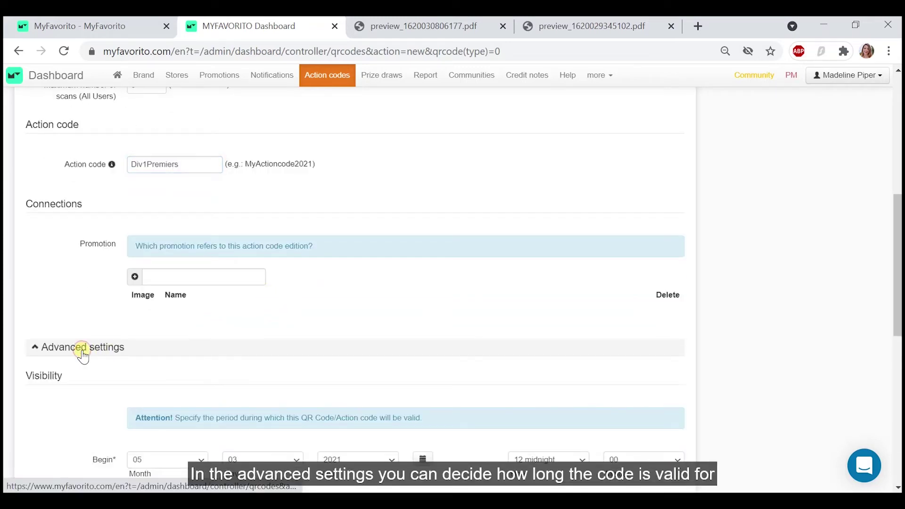
scroll(83, 357, "down", 2)
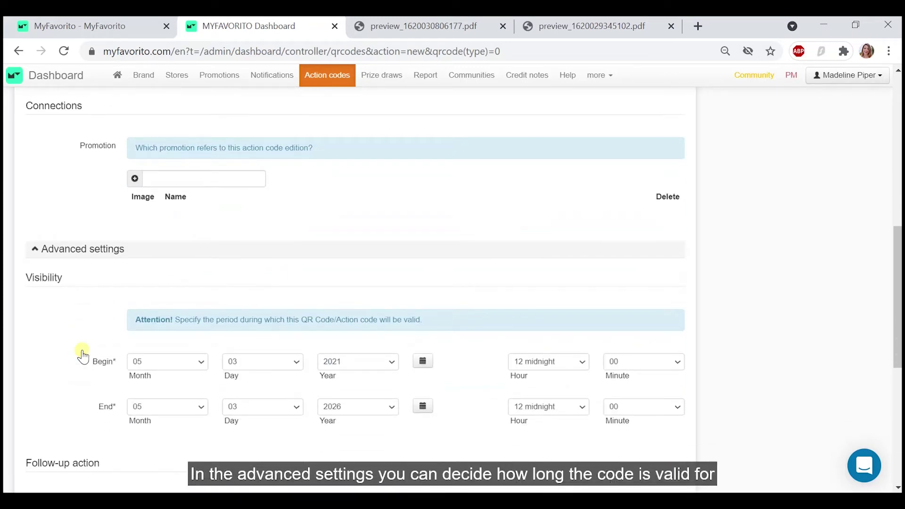
scroll(142, 304, "down", 5)
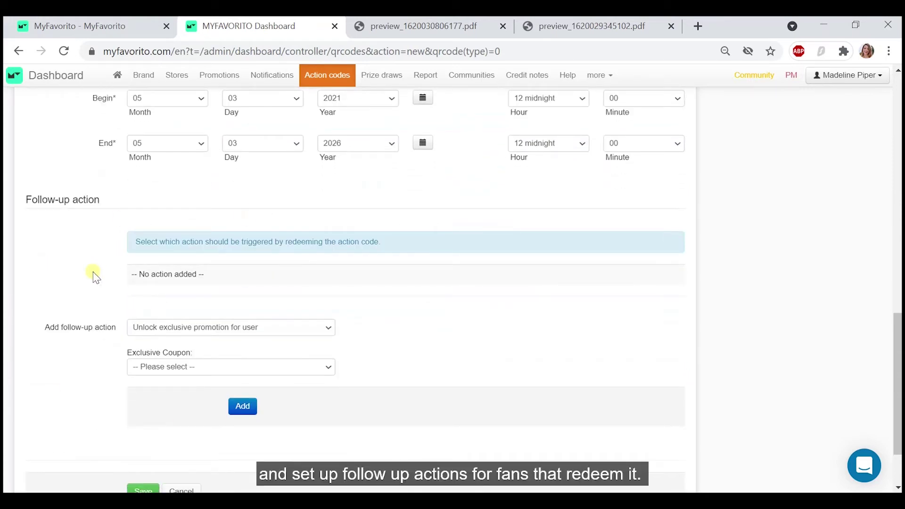
scroll(92, 271, "down", 2)
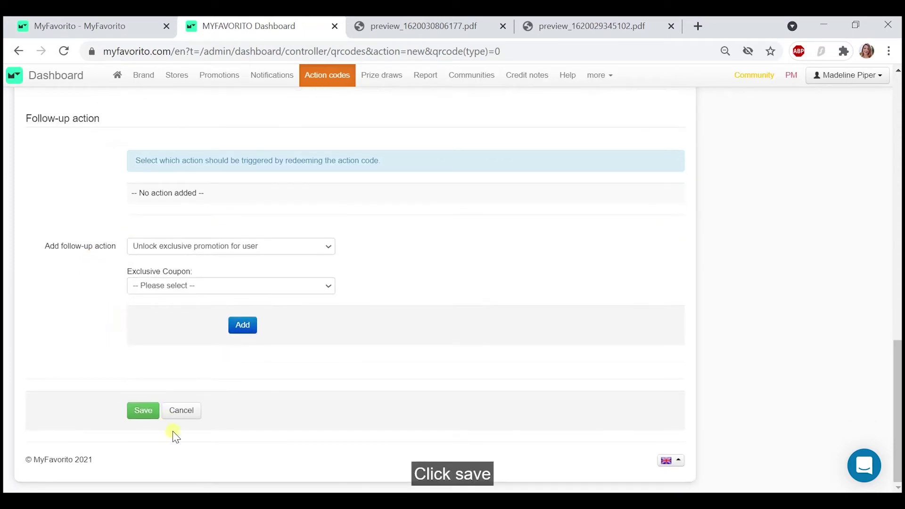
left_click(136, 414)
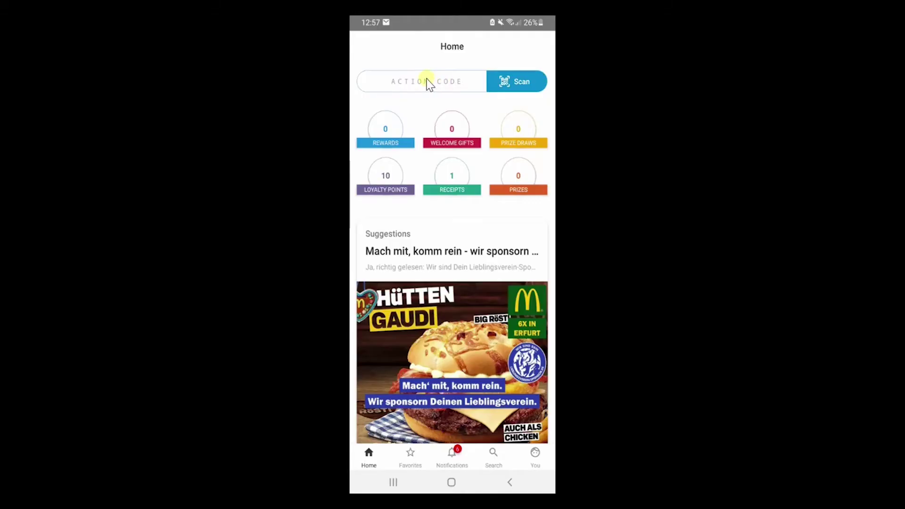
left_click(428, 84)
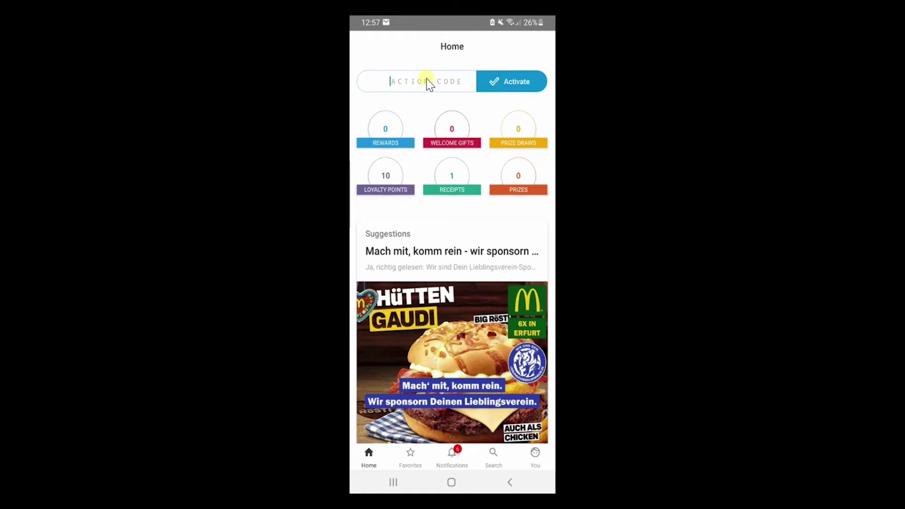
type("D")
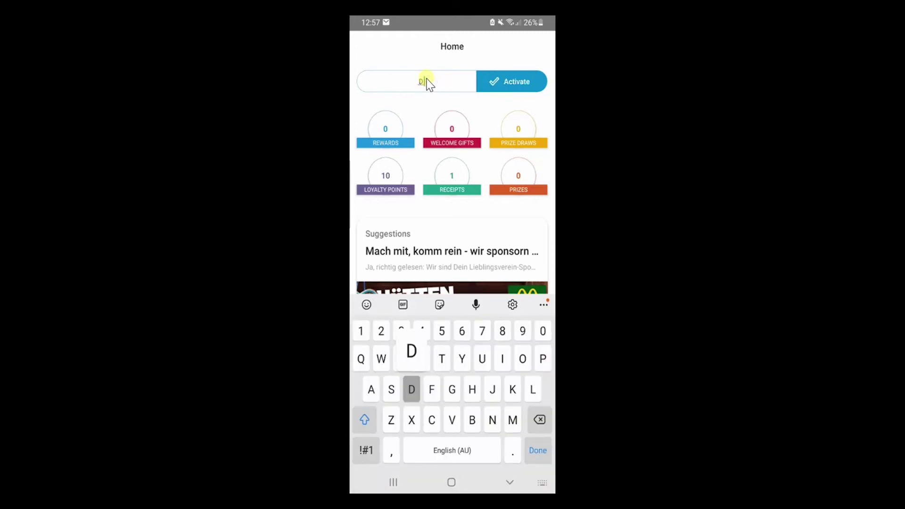
type("iv1")
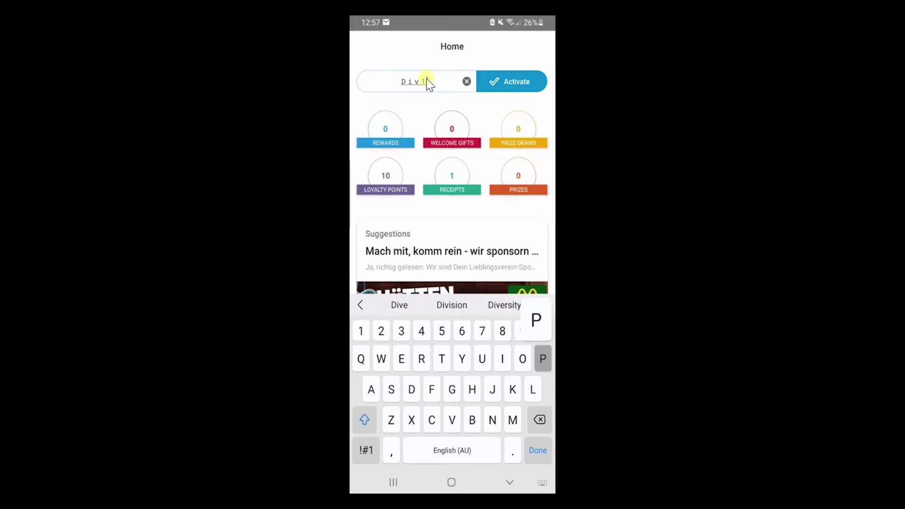
type("Premiers")
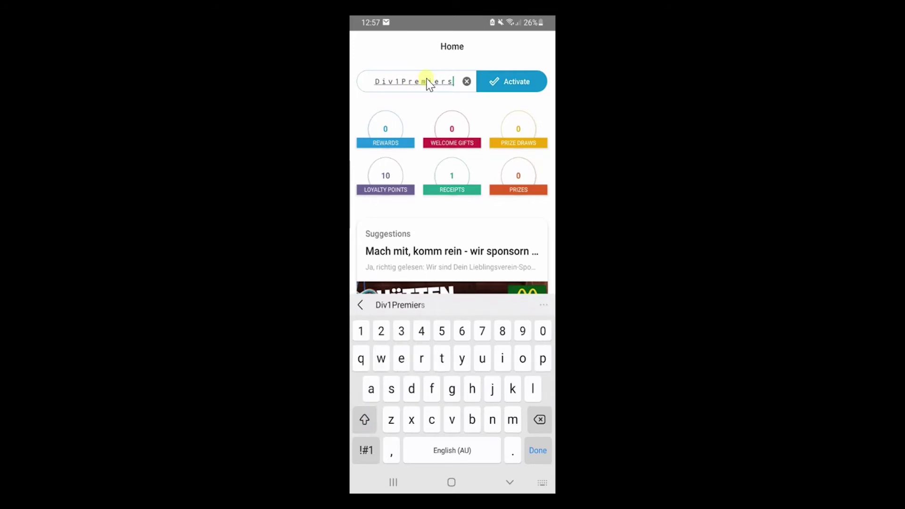
key("Return")
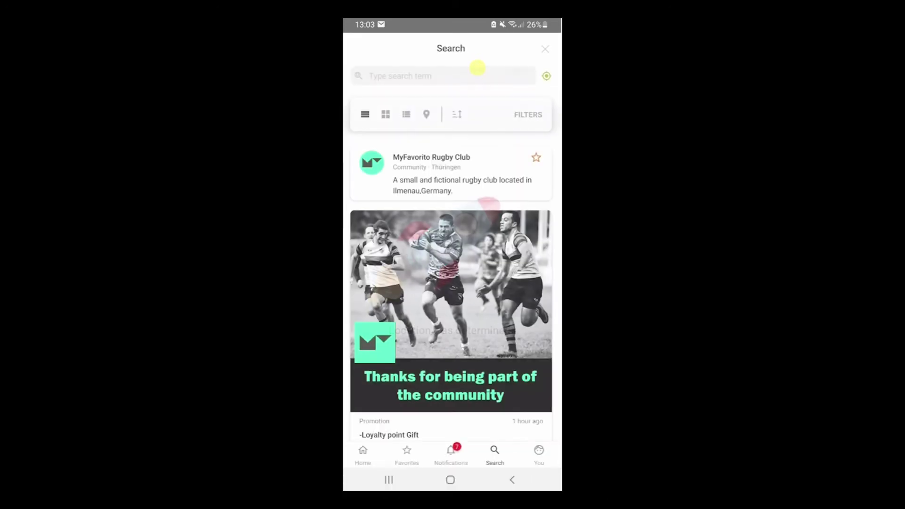
- Open the Notify and reward form for the MyFavorito Rugby Club community
left_click(450, 172)
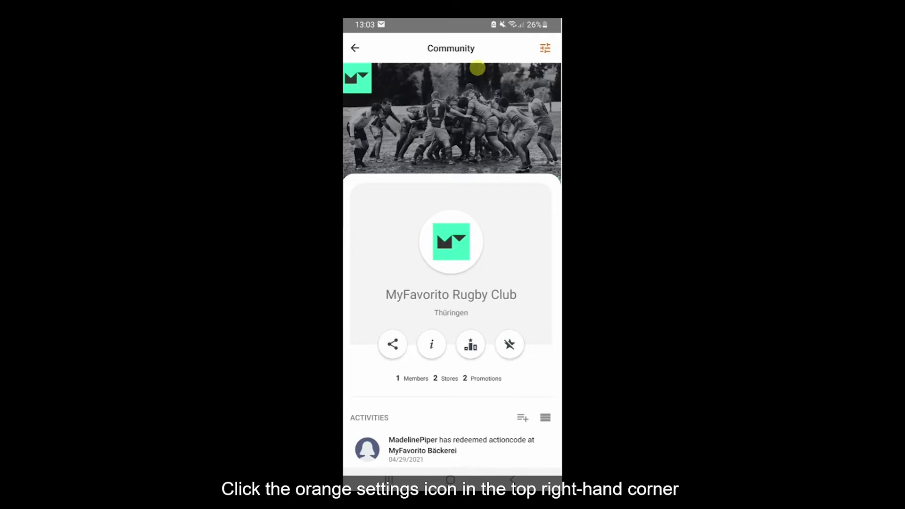
left_click(545, 47)
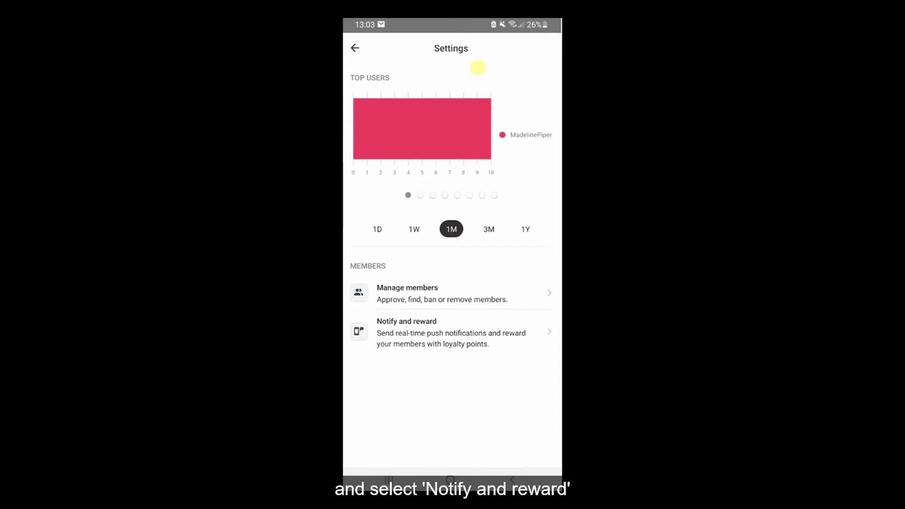
left_click(406, 330)
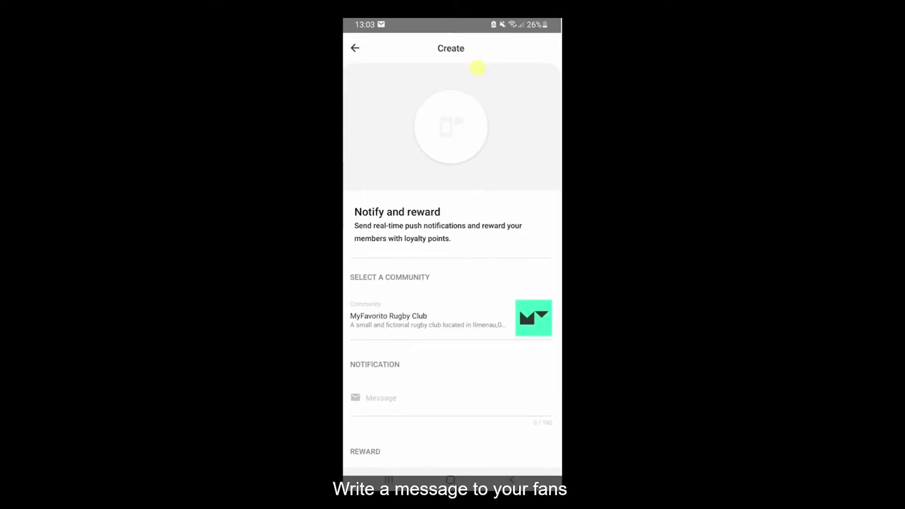
- Send 'We just scored a goooaaallllll! 1:0' with a 1 loyalty point reward
left_click(381, 398)
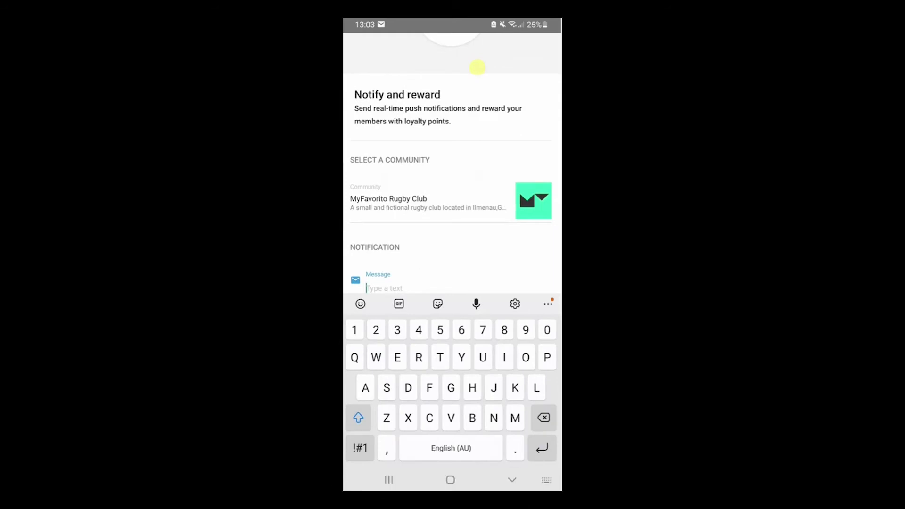
type("We ju")
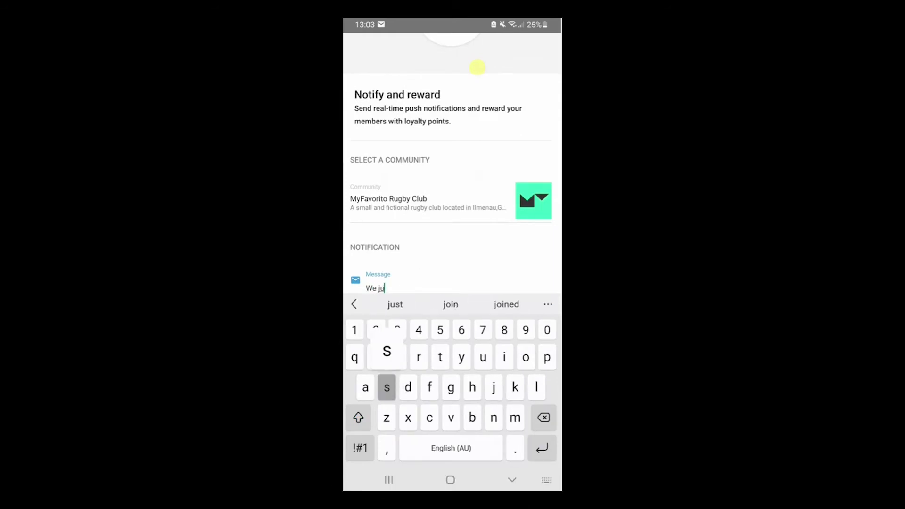
type("st scored a go")
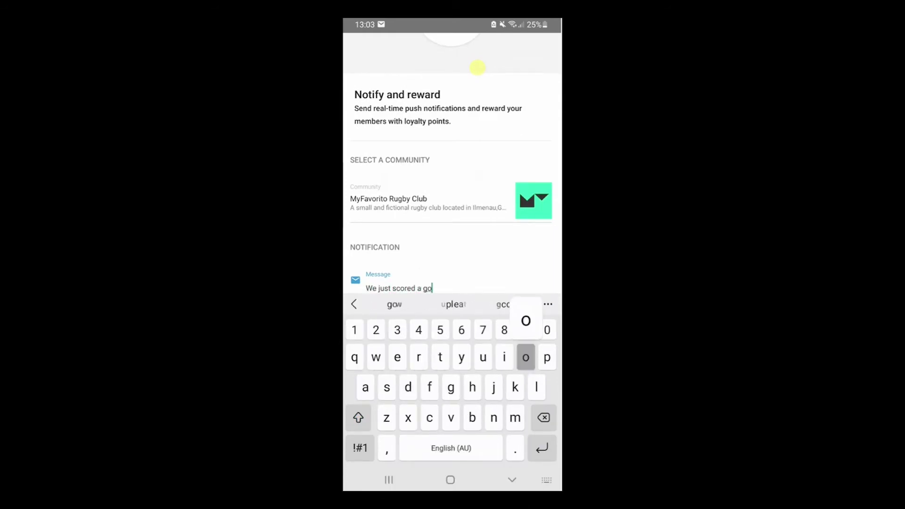
type("ooaaallllll! ")
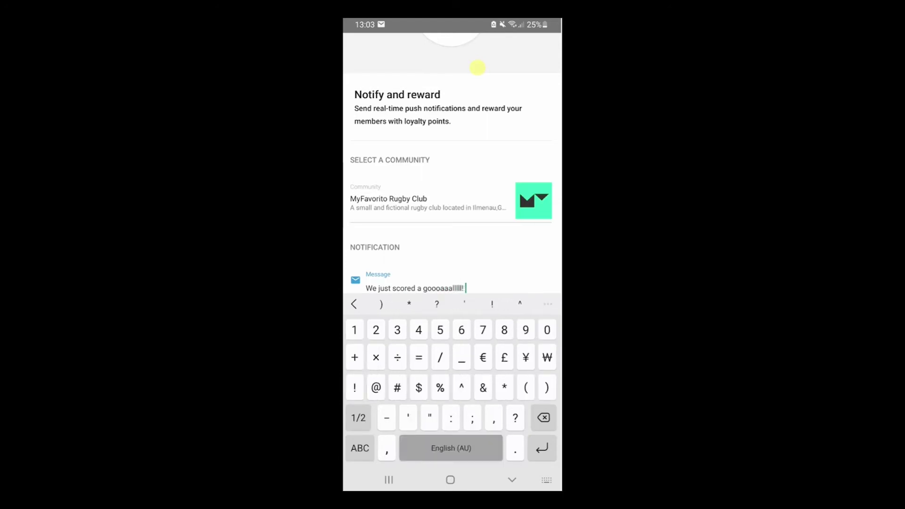
type("1:0")
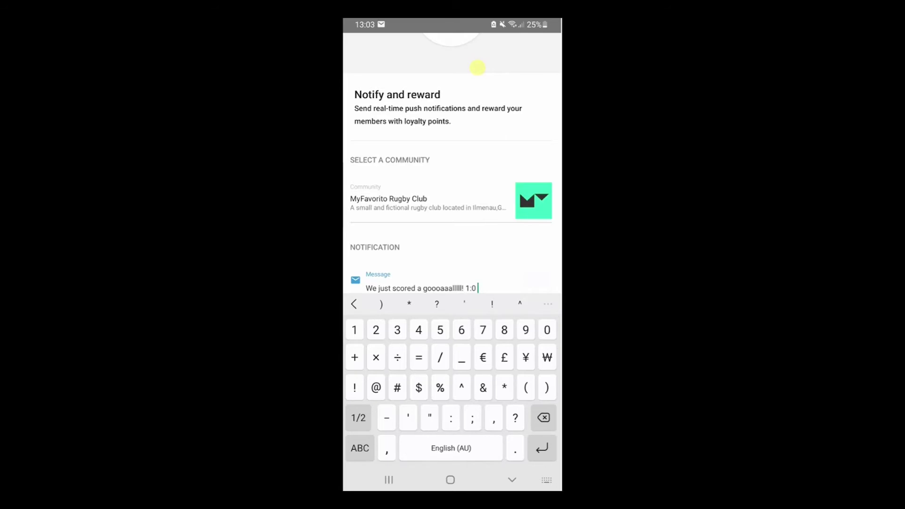
left_click(477, 67)
scroll(478, 67, "down", 1)
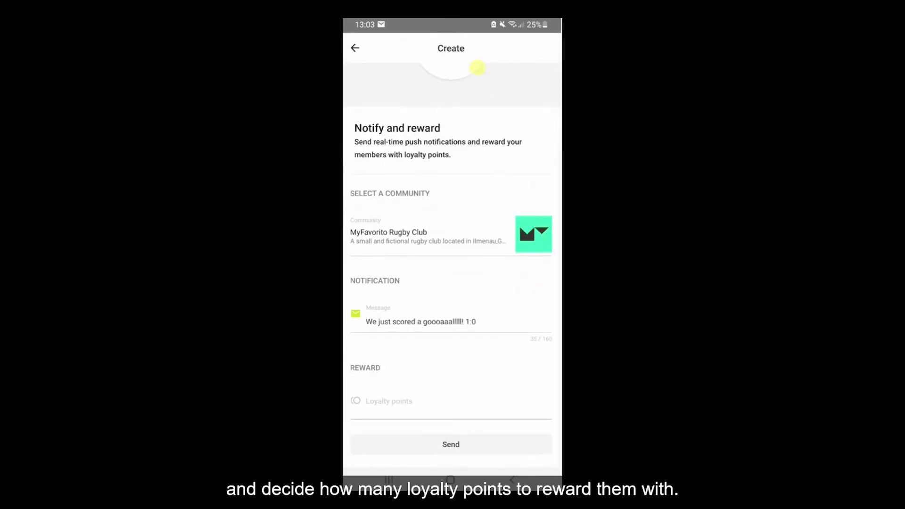
left_click(389, 402)
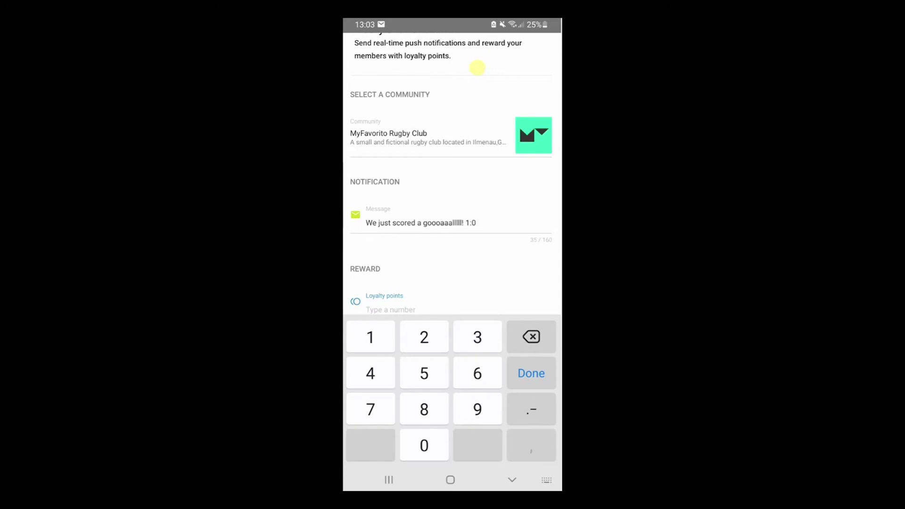
type("1")
key("Return")
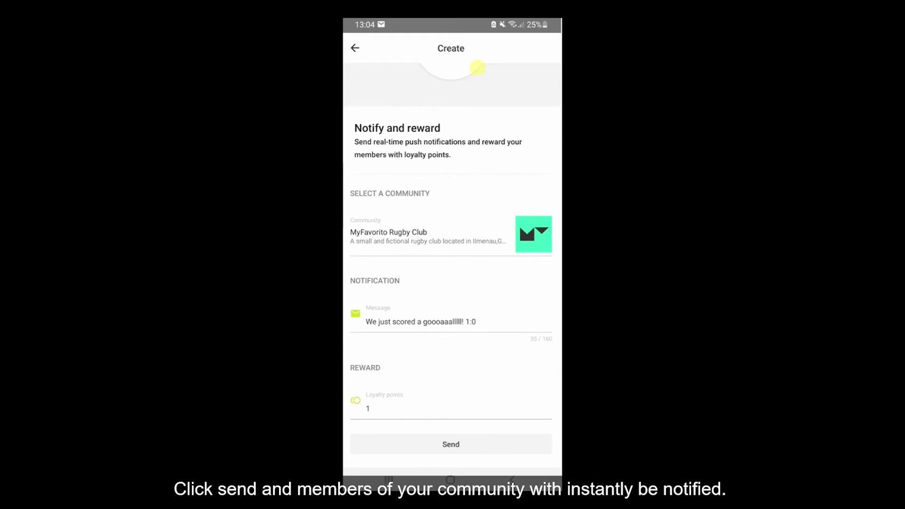
left_click(451, 444)
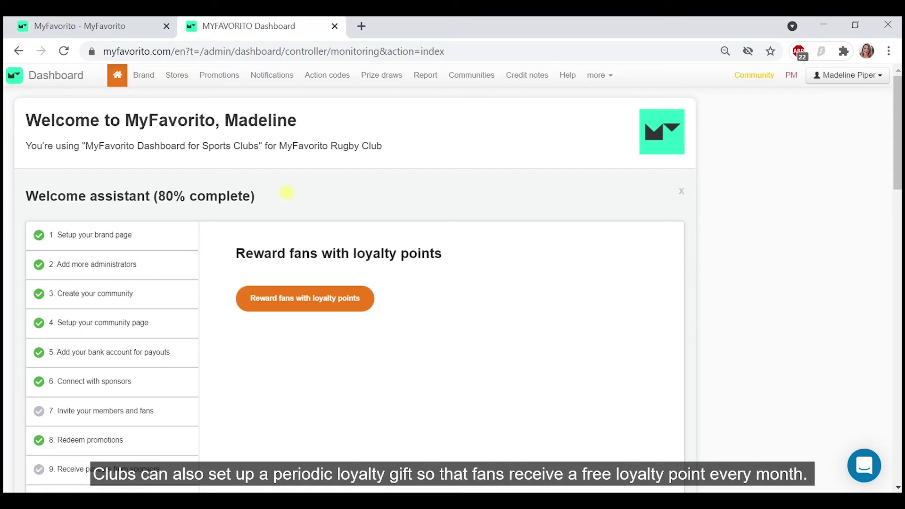
- Open the brand settings for editing and expand the advanced settings
left_click(138, 78)
scroll(34, 377, "down", 4)
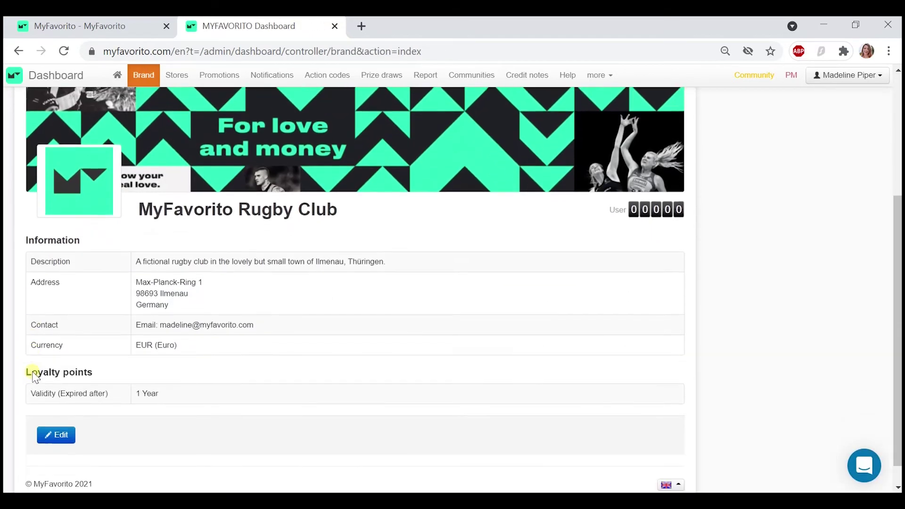
left_click(60, 418)
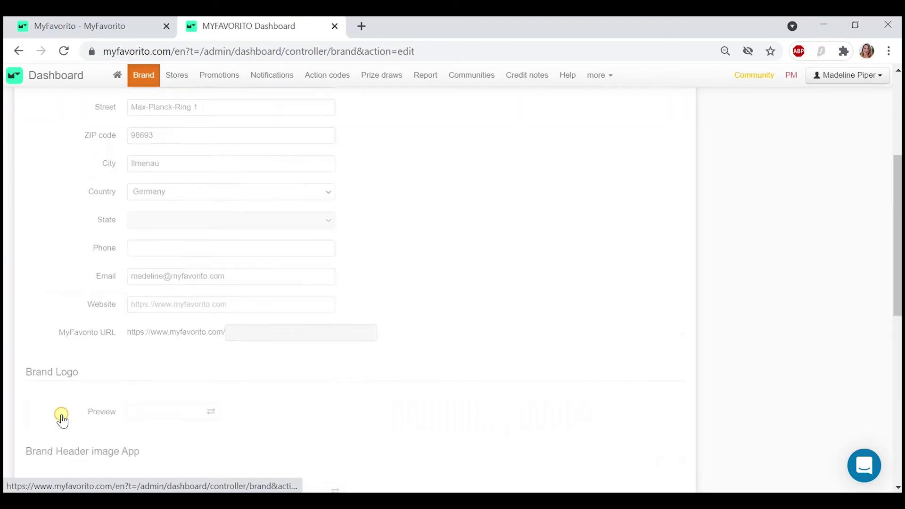
scroll(61, 419, "down", 8)
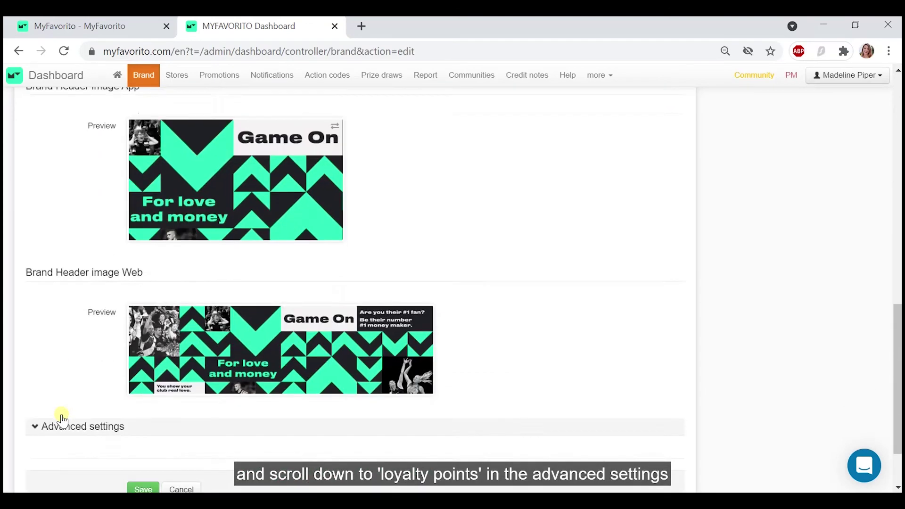
scroll(61, 419, "down", 2)
left_click(75, 345)
scroll(78, 348, "down", 1)
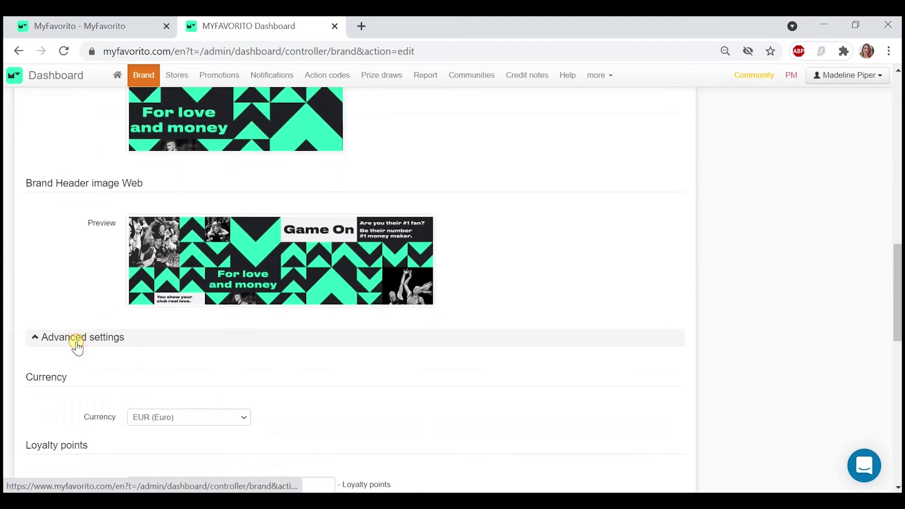
scroll(76, 347, "down", 5)
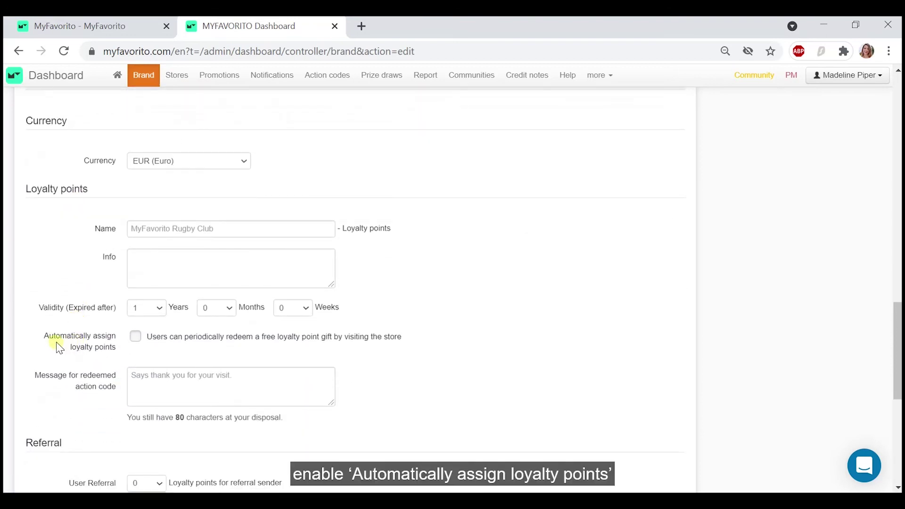
- Enable automatic loyalty gifts of 1 point every 1 month and 0 weeks
left_click(135, 337)
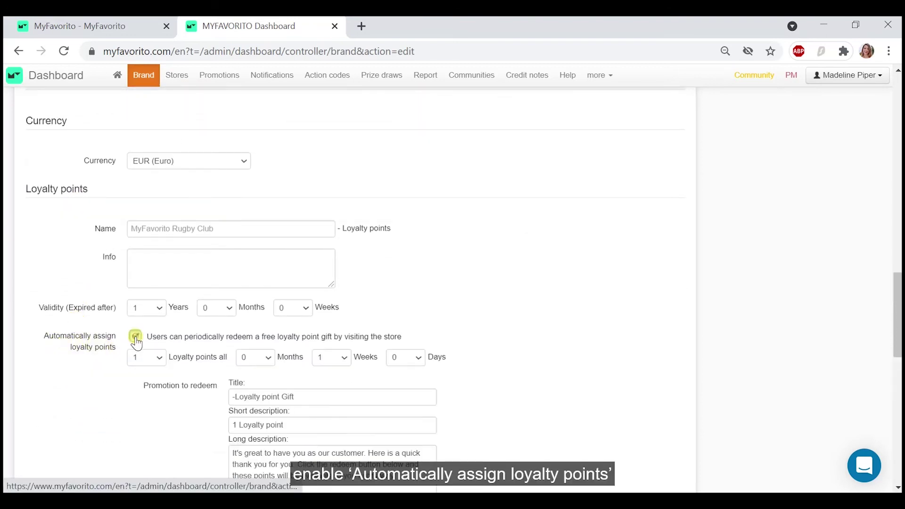
scroll(123, 400, "down", 1)
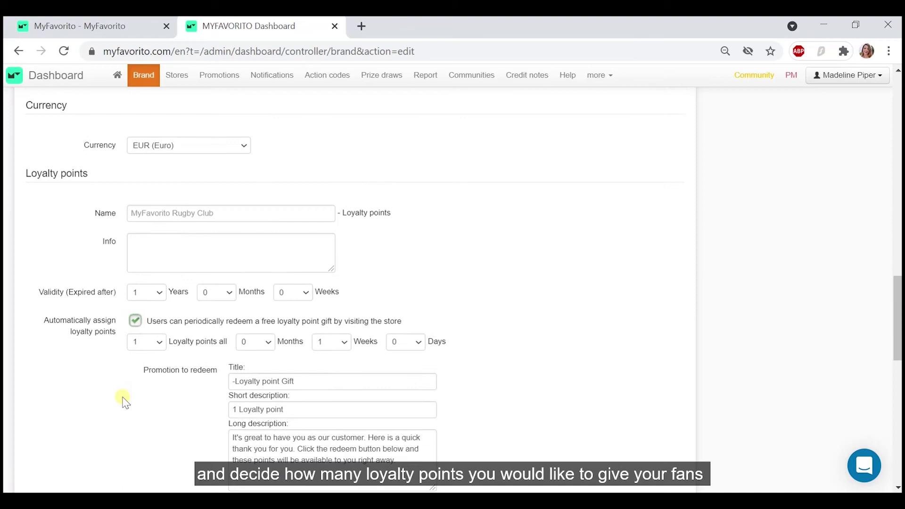
left_click(156, 343)
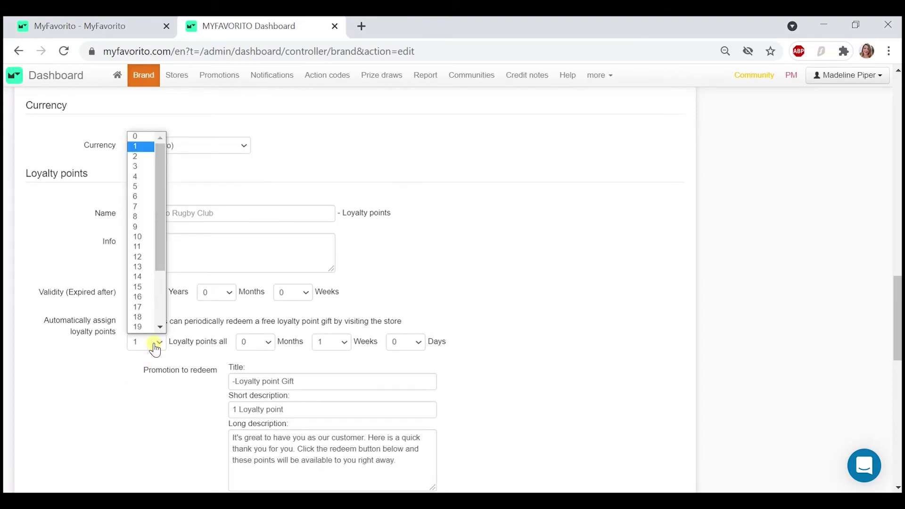
left_click(156, 350)
left_click(255, 343)
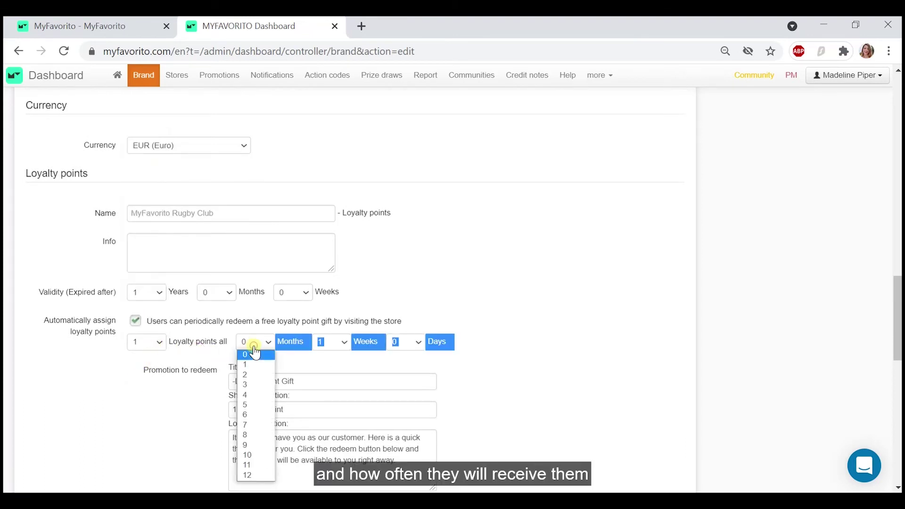
left_click(255, 366)
left_click(331, 343)
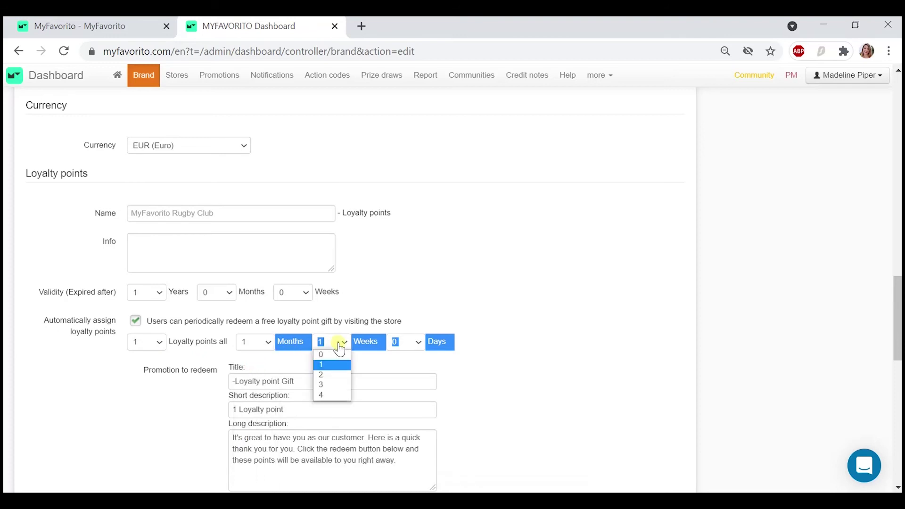
left_click(336, 355)
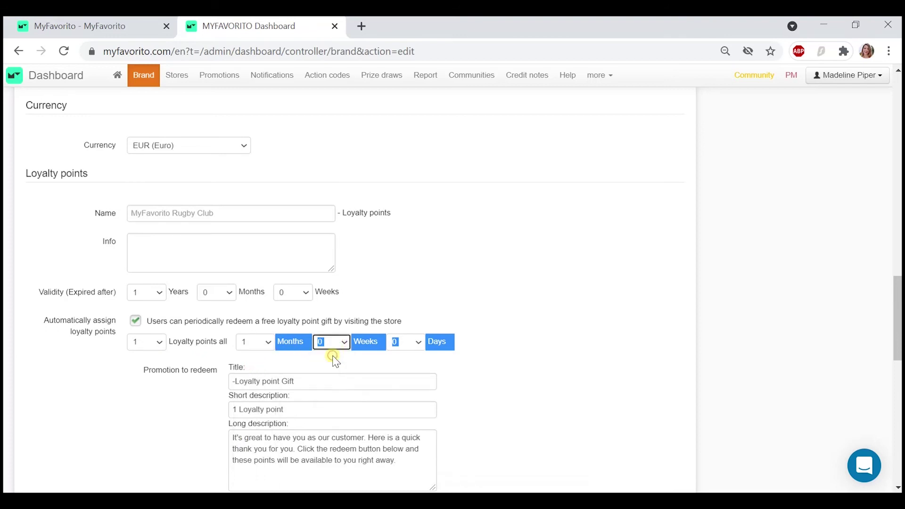
- Change 'customer' to 'fan' in the gift's long description
scroll(329, 368, "down", 1)
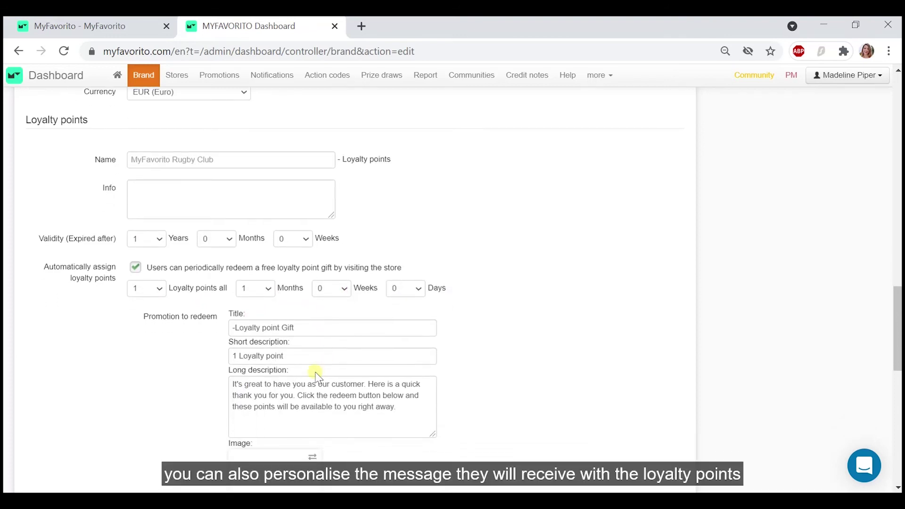
double_click(340, 383)
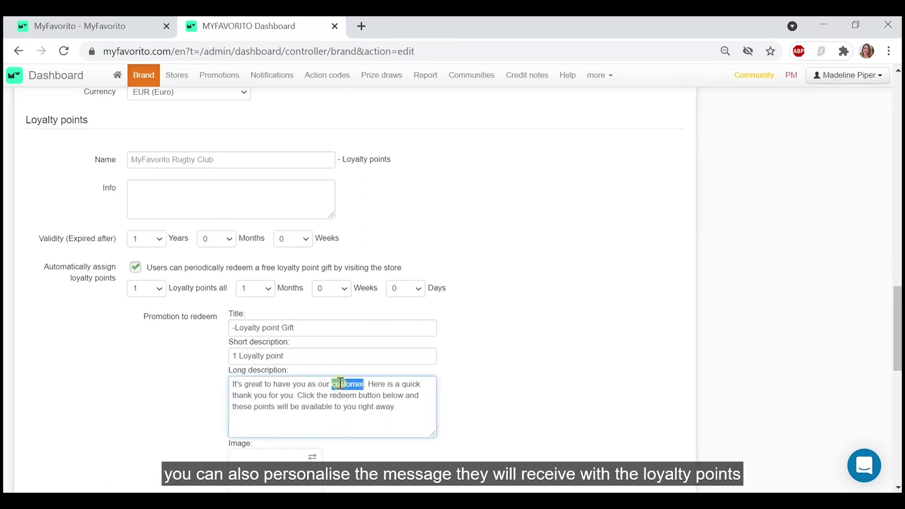
type("fan")
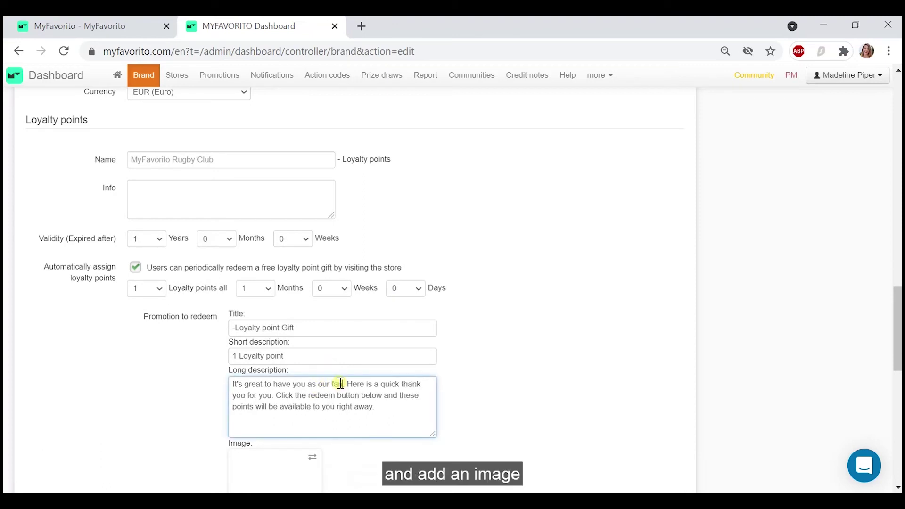
- Attach the Periodic_Loyalty_Reward image to the gift
scroll(342, 418, "down", 2)
left_click(312, 361)
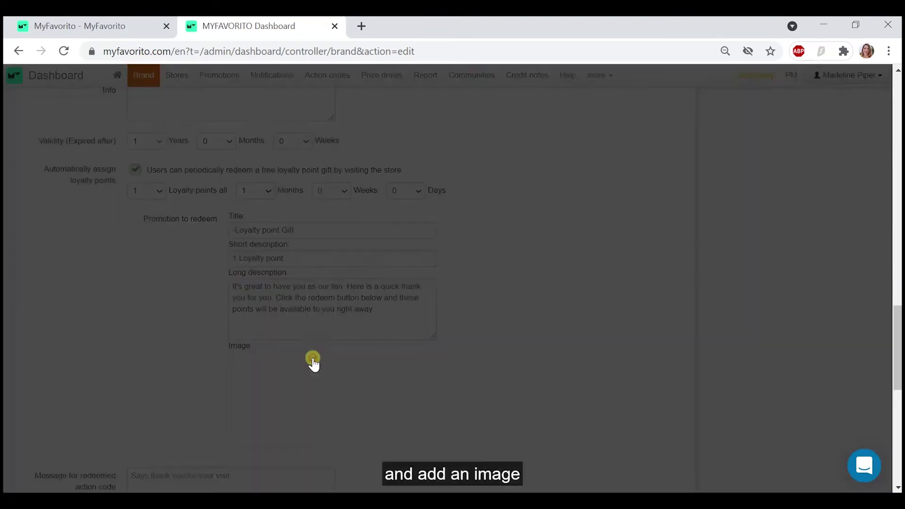
left_click(211, 159)
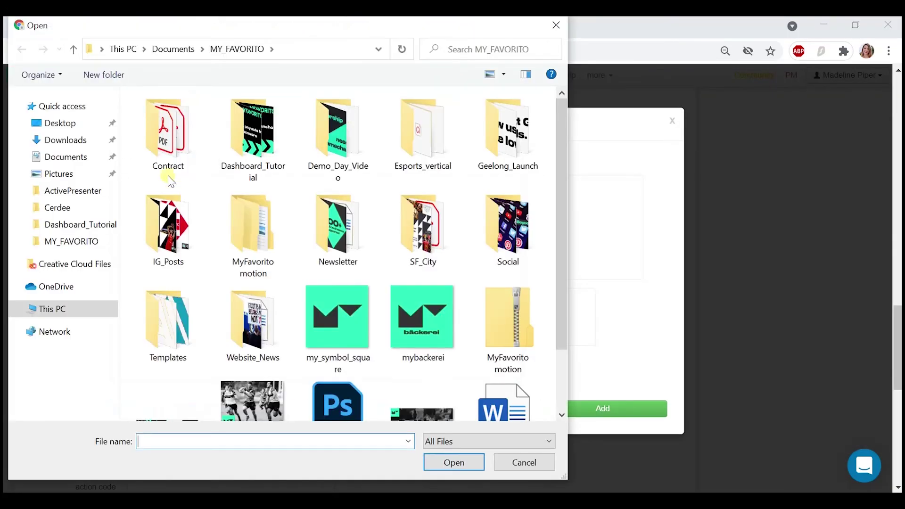
scroll(264, 305, "down", 2)
left_click(253, 344)
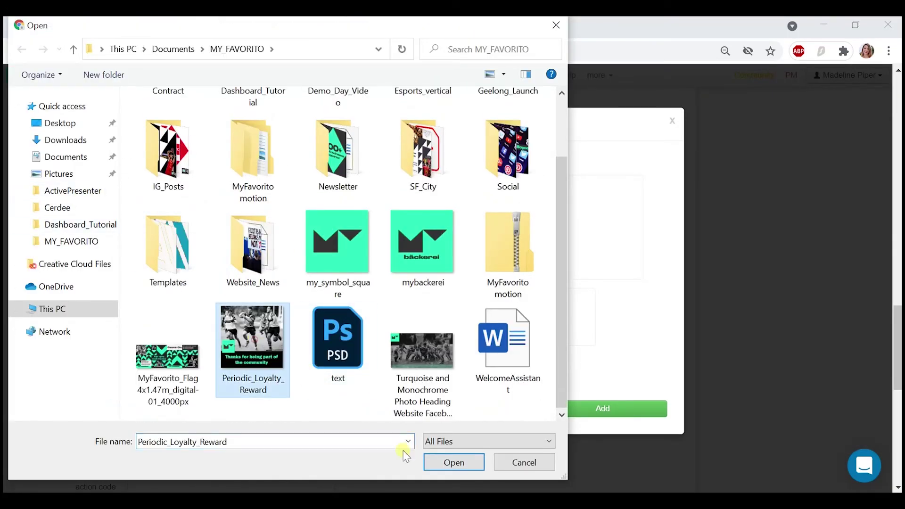
left_click(464, 462)
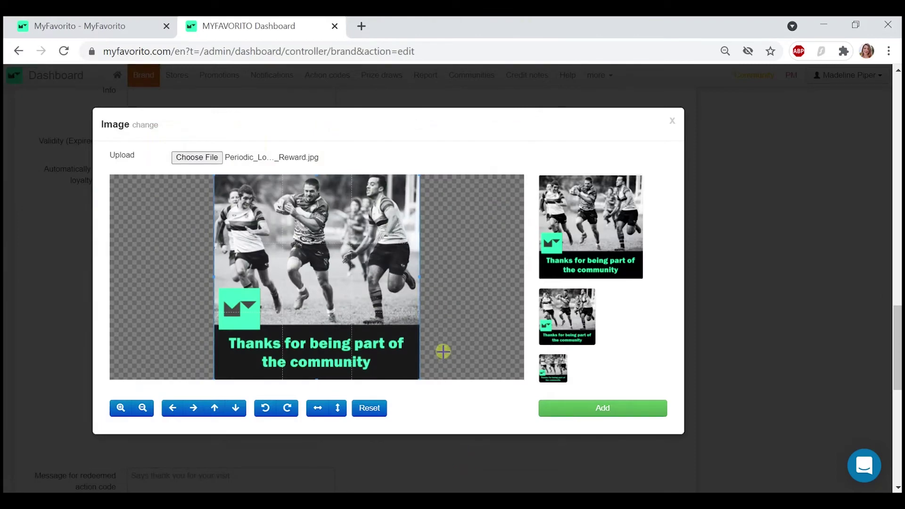
left_click(610, 412)
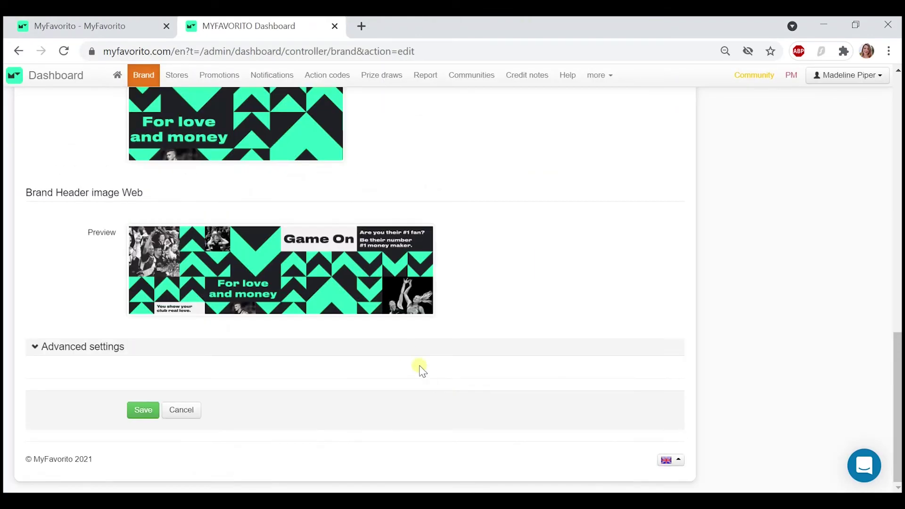
- Review the advanced settings and save the brand's loyalty gift settings
left_click(102, 347)
scroll(102, 352, "down", 10)
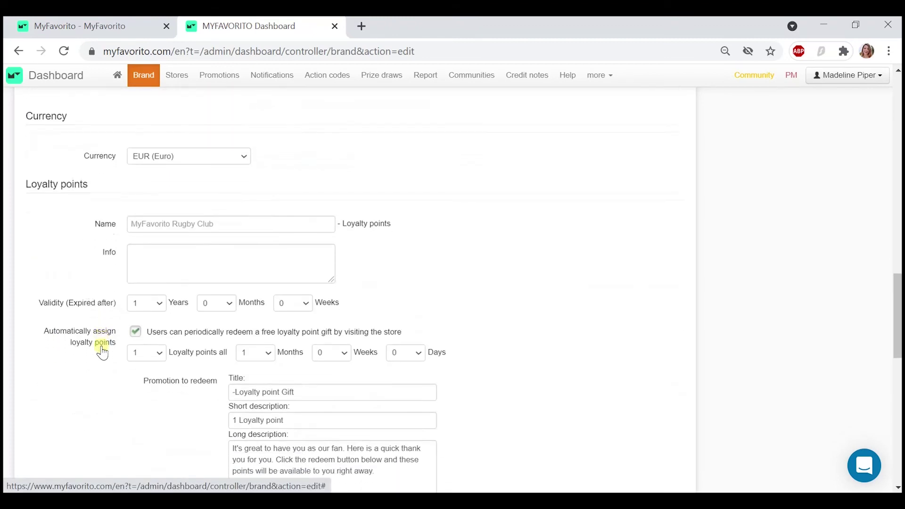
scroll(103, 353, "down", 10)
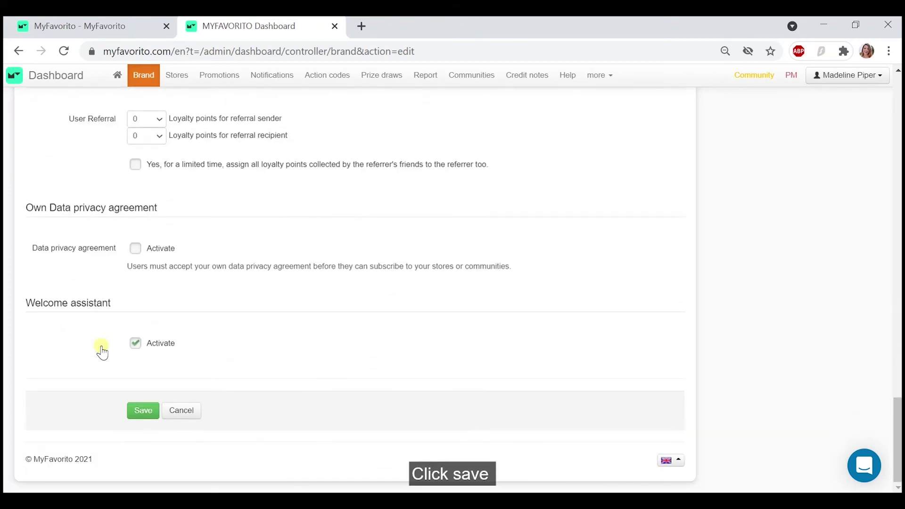
left_click(143, 411)
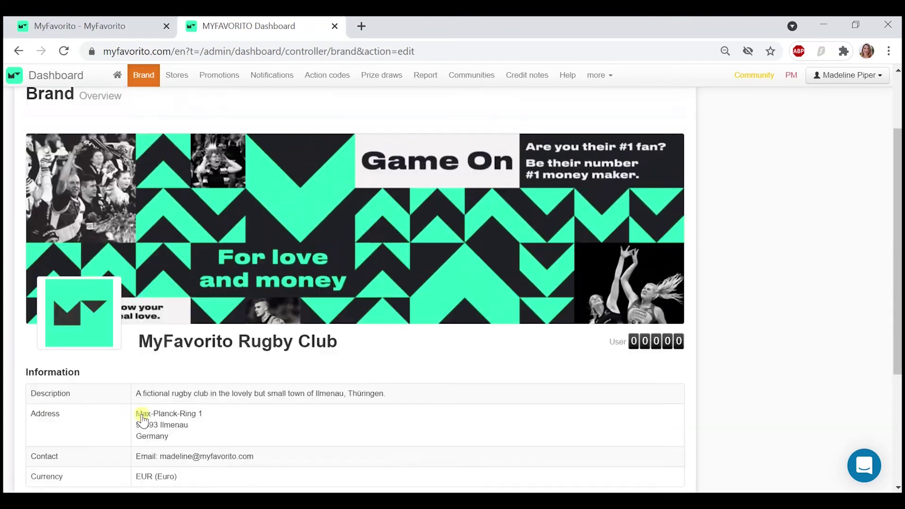
scroll(143, 420, "up", 1)
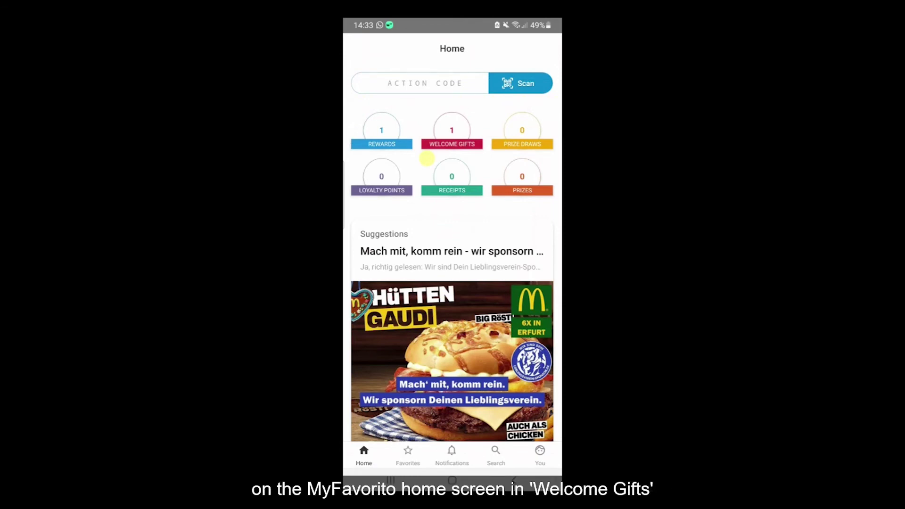
- Redeem the 1-point Loyalty point Gift welcome gift at the MyFavorito Rugby Club Fan Shop
left_click(427, 159)
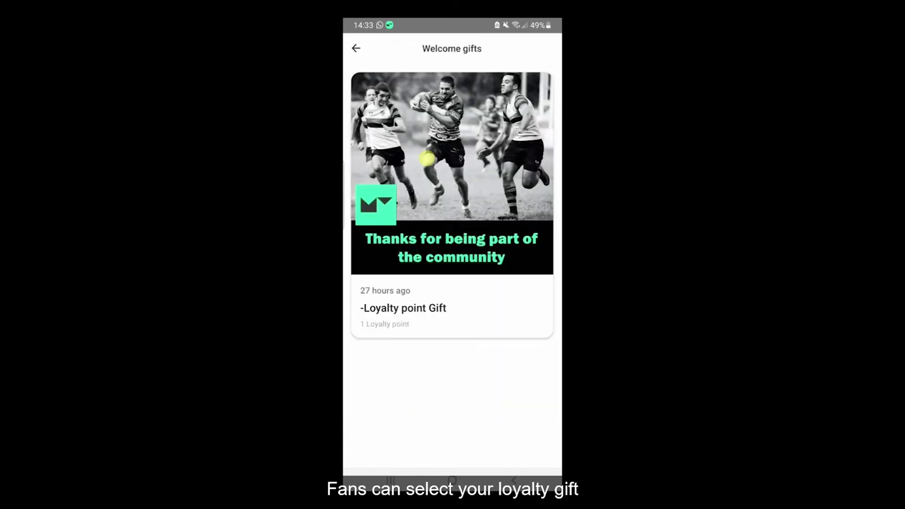
left_click(427, 159)
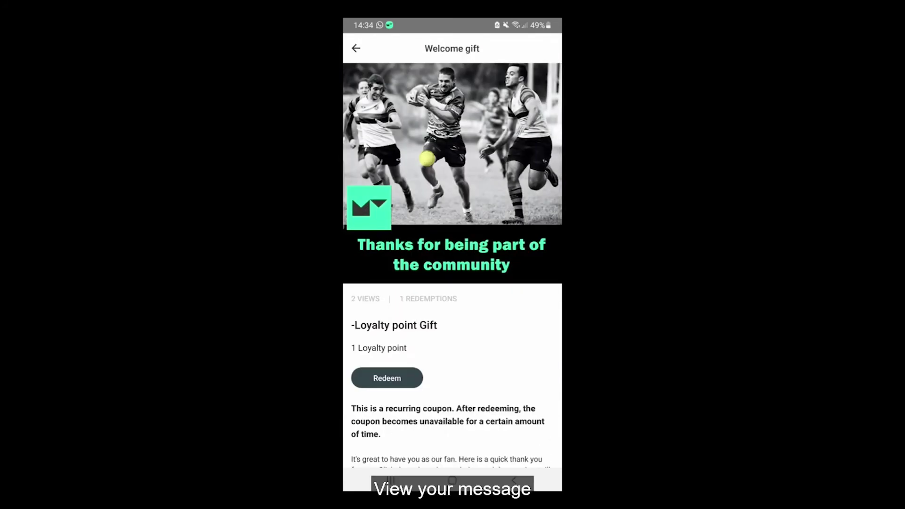
scroll(427, 159, "down", 3)
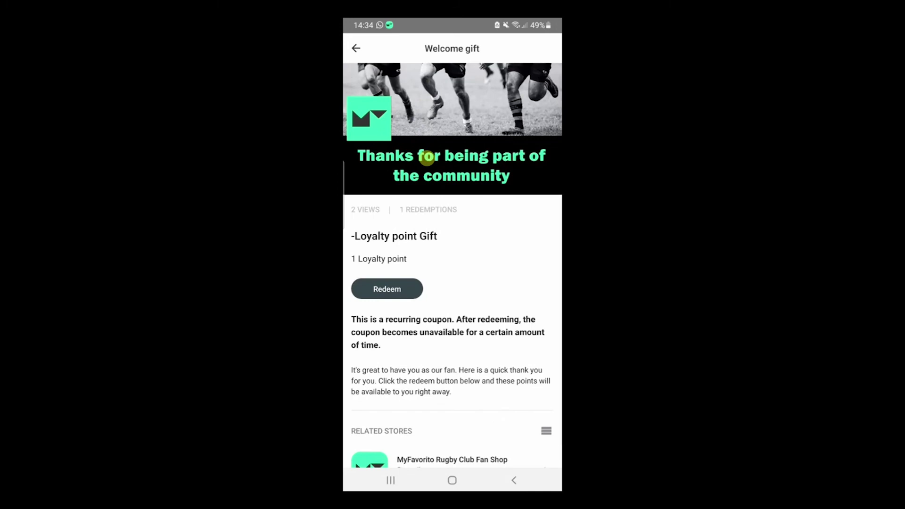
scroll(427, 156, "up", 2)
left_click(387, 348)
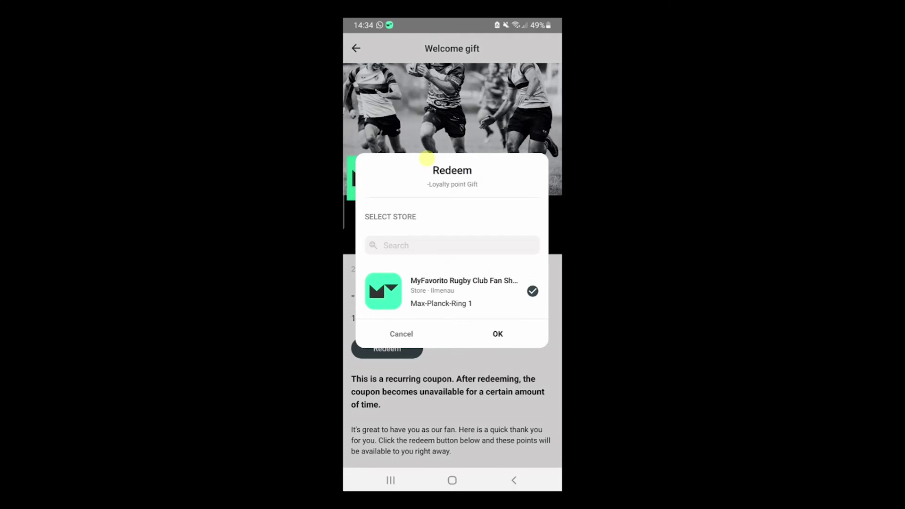
left_click(426, 158)
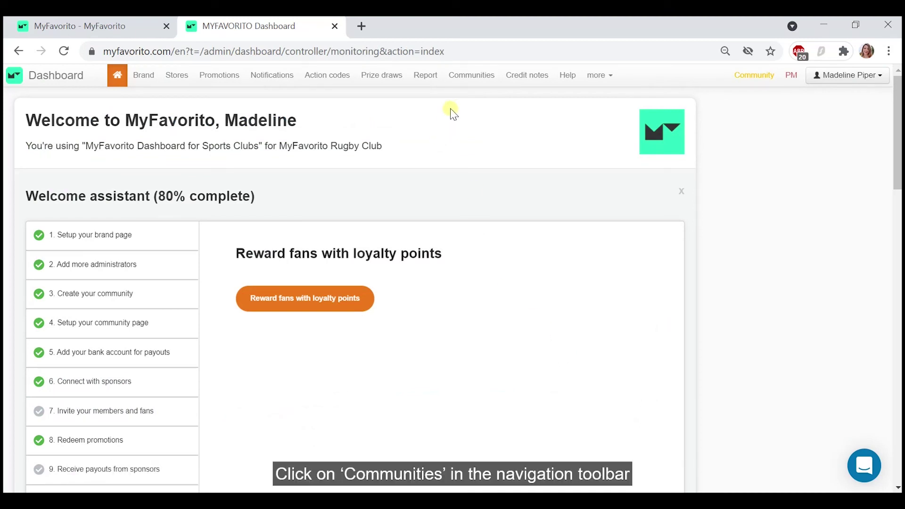
- Turn on 1 loyalty point per €1,00 redeemed in MyFavorito Rugby Club's advanced settings and save
left_click(465, 76)
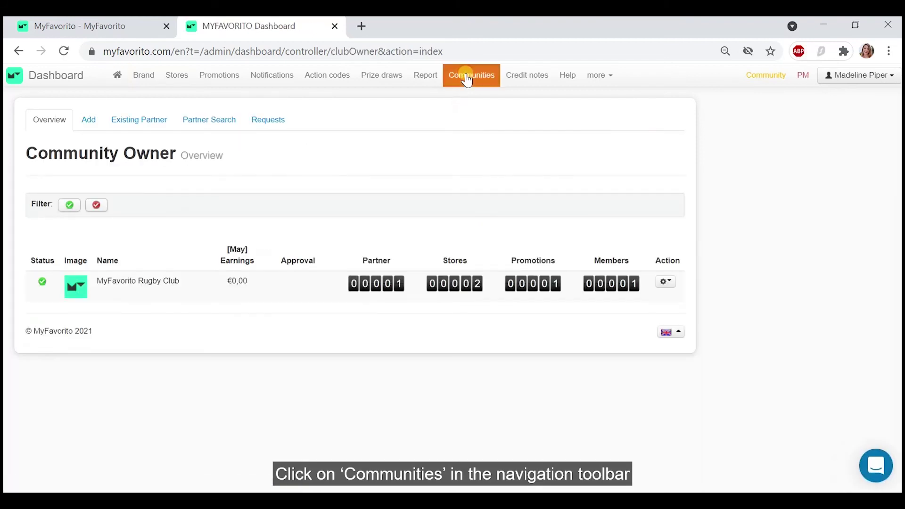
left_click(133, 286)
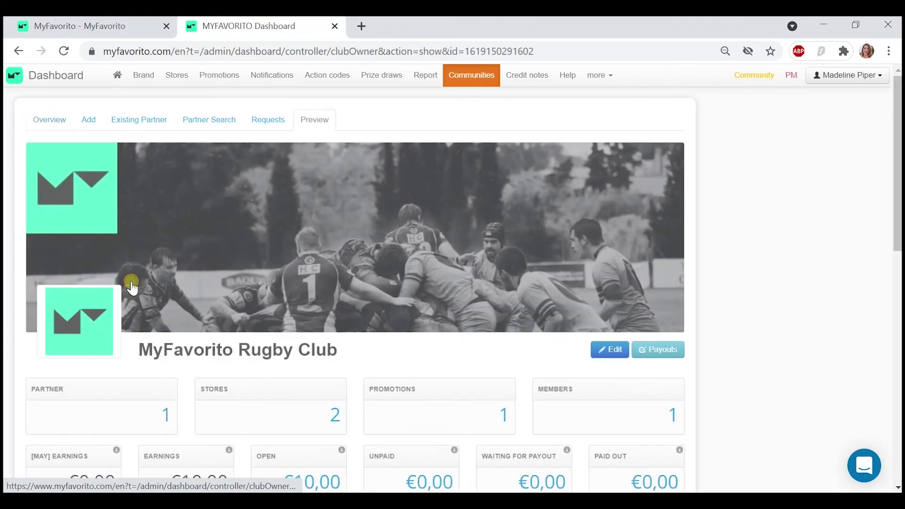
left_click(607, 349)
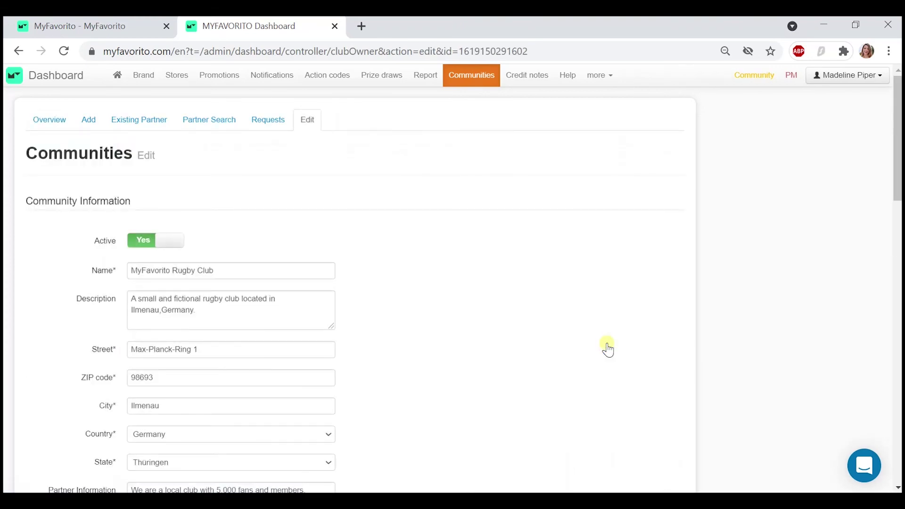
scroll(61, 399, "down", 10)
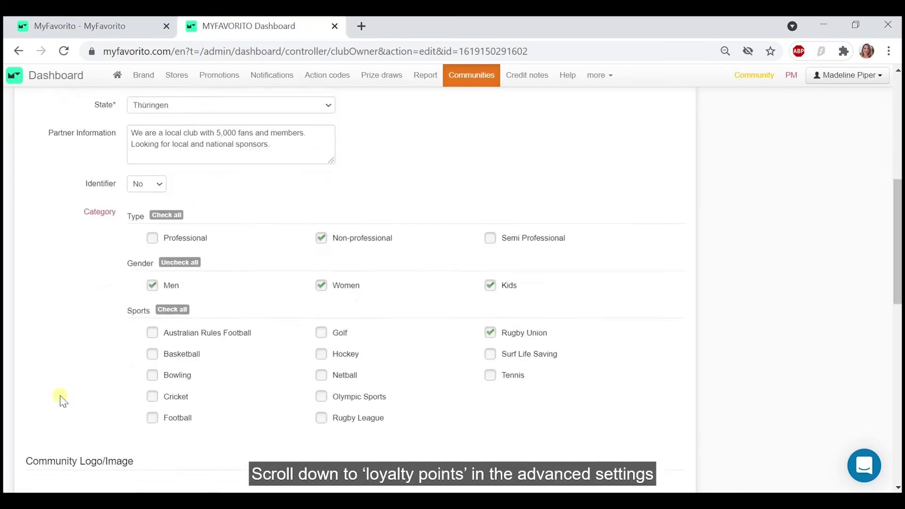
scroll(62, 400, "down", 10)
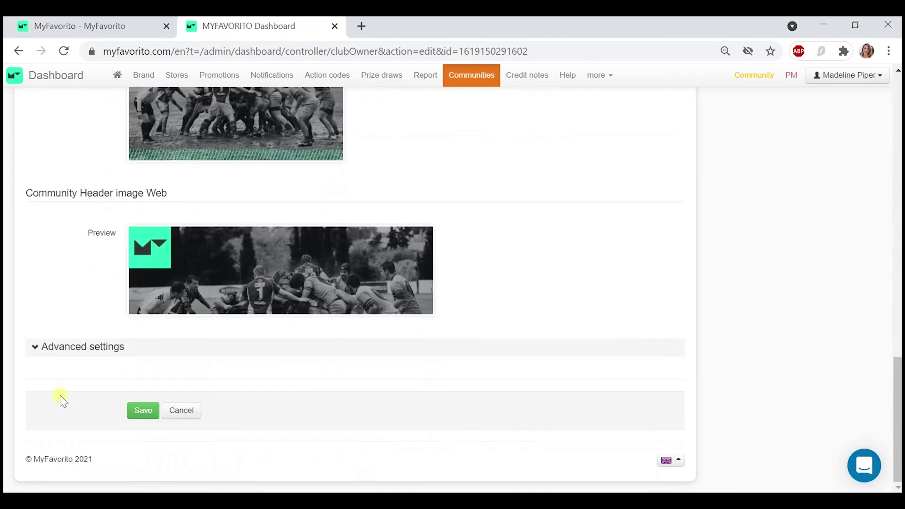
left_click(67, 348)
scroll(47, 471, "down", 3)
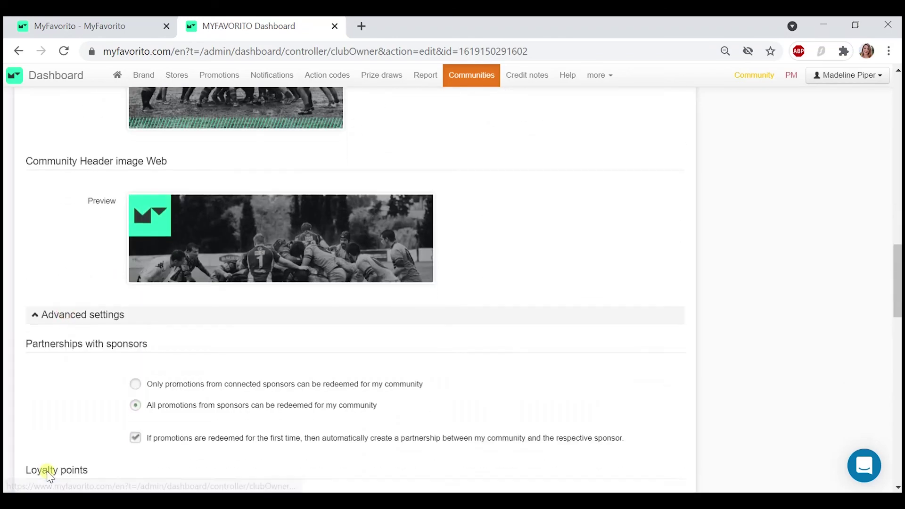
scroll(47, 474, "down", 1)
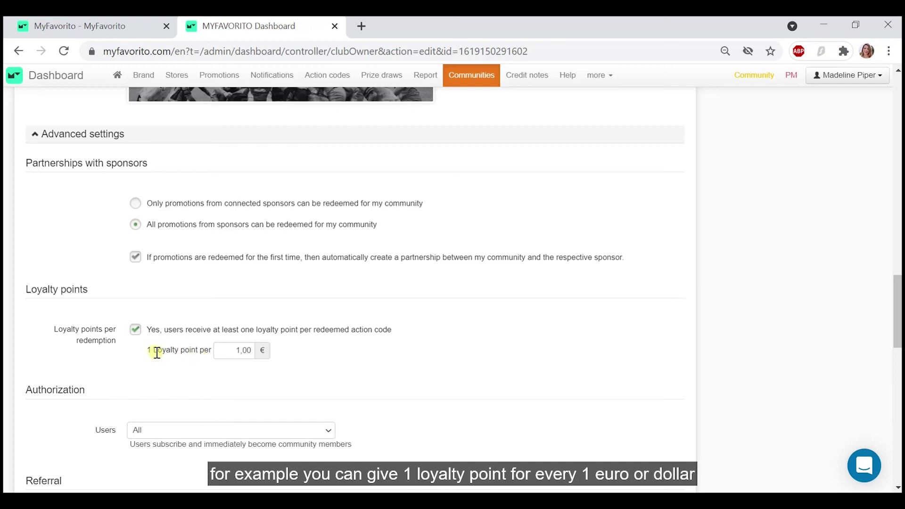
scroll(188, 349, "down", 14)
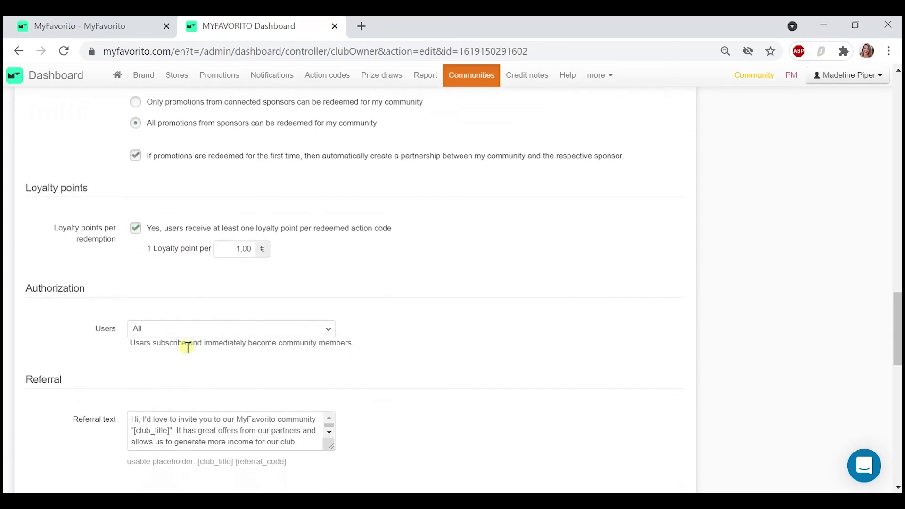
scroll(223, 390, "down", 3)
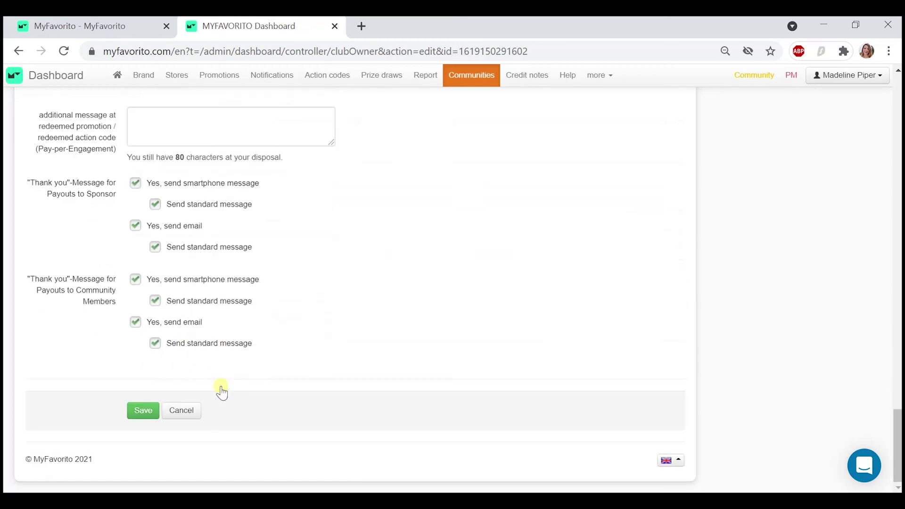
left_click(143, 412)
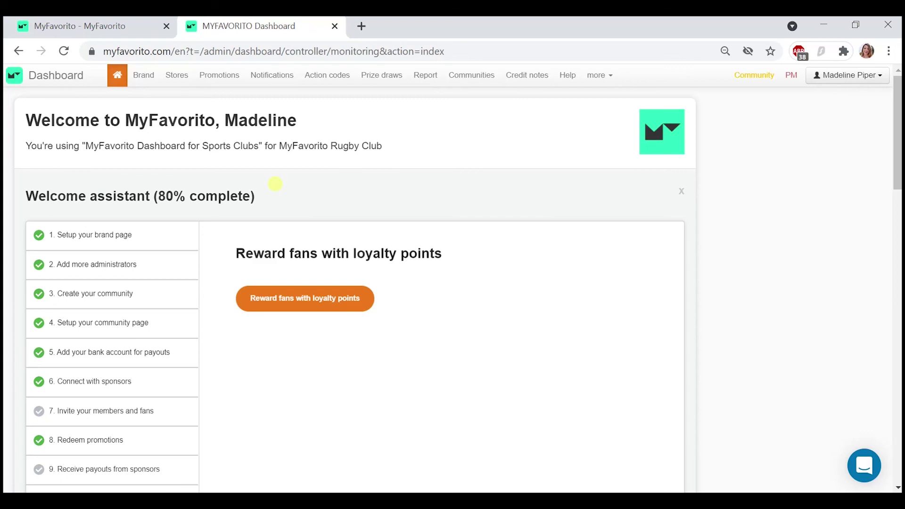
- Open the brand settings for editing and expand its Advanced settings
left_click(145, 75)
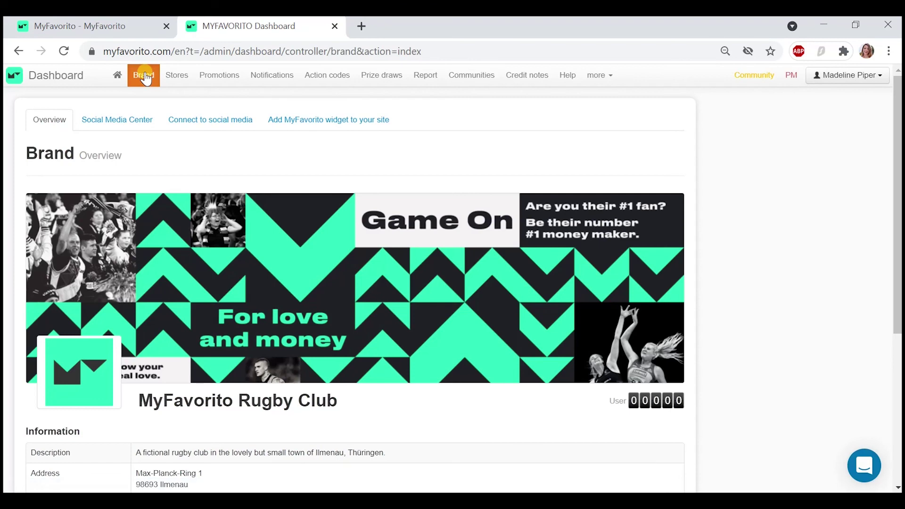
scroll(336, 247, "down", 5)
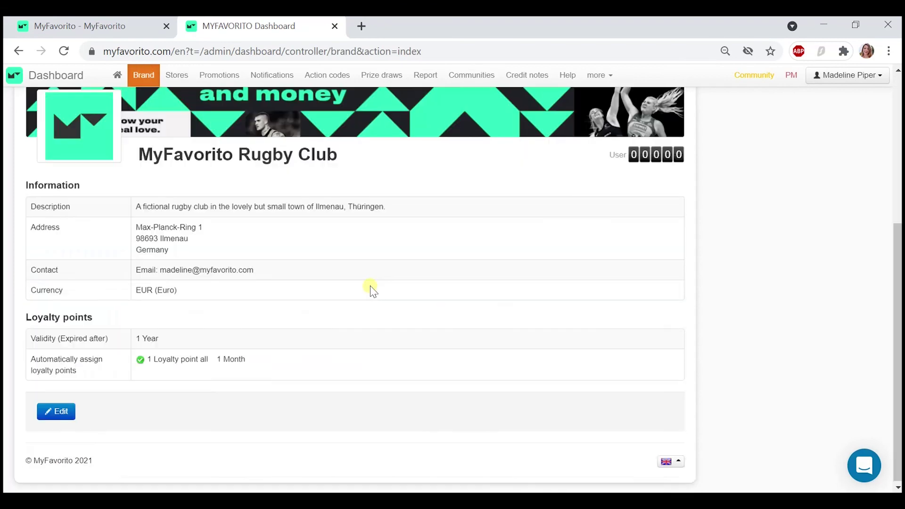
left_click(50, 412)
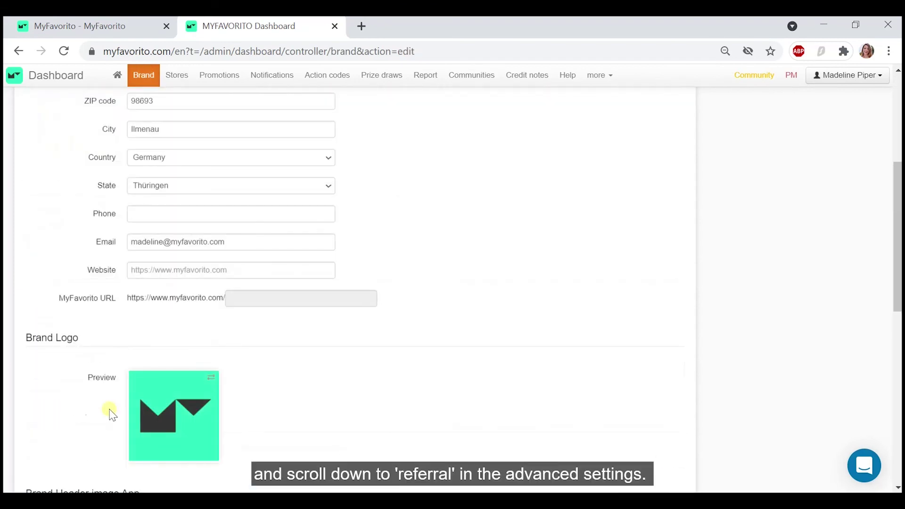
scroll(80, 424, "down", 9)
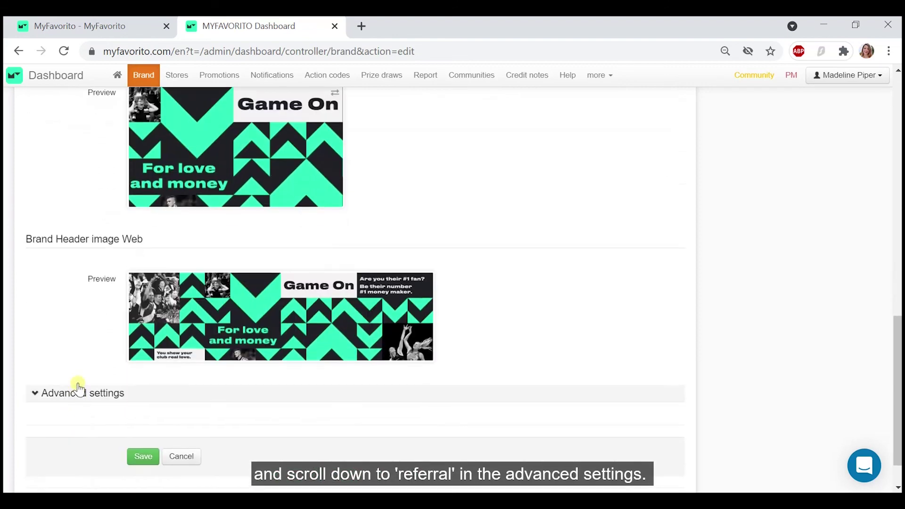
left_click(79, 392)
scroll(78, 396, "down", 5)
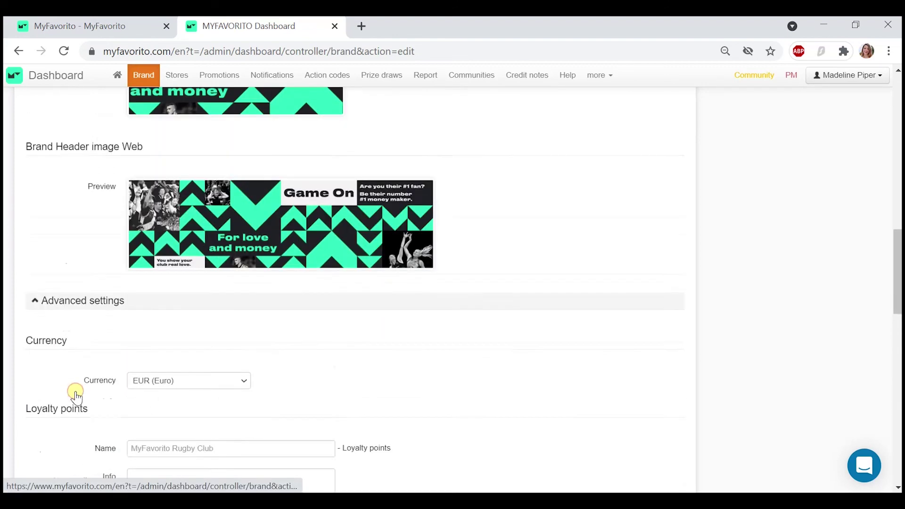
scroll(77, 399, "down", 10)
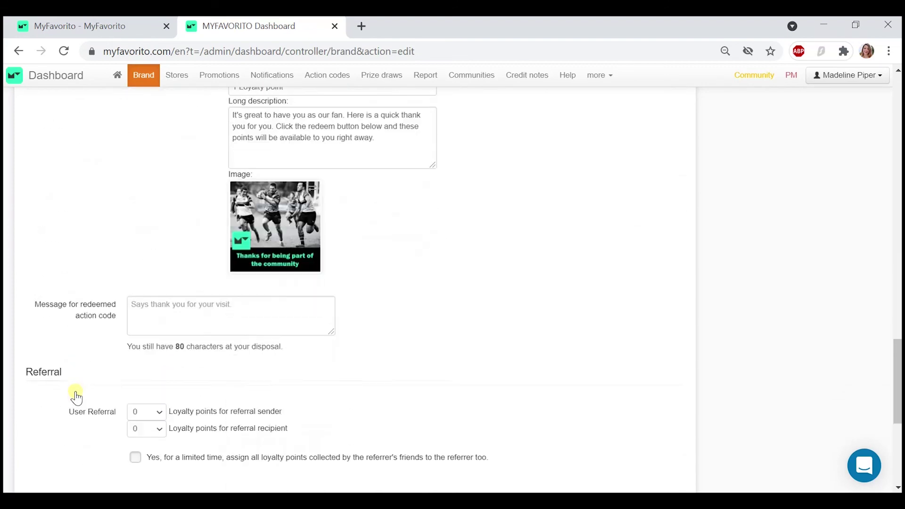
scroll(76, 398, "down", 1)
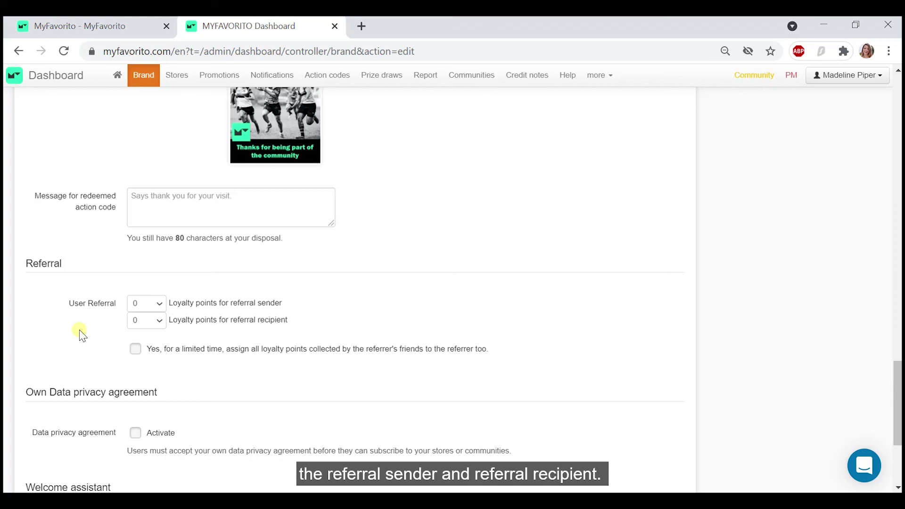
- Set User Referral points to 5 for both sender and recipient, and save
left_click(145, 304)
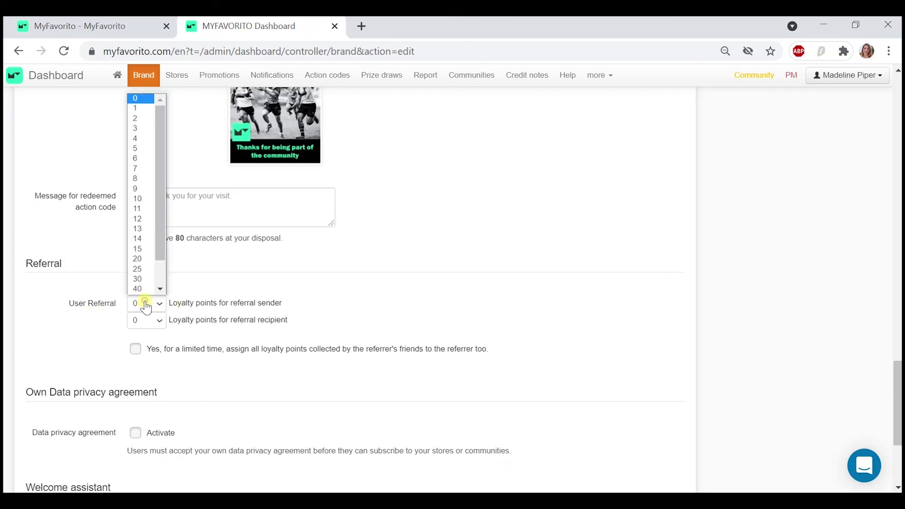
left_click(146, 148)
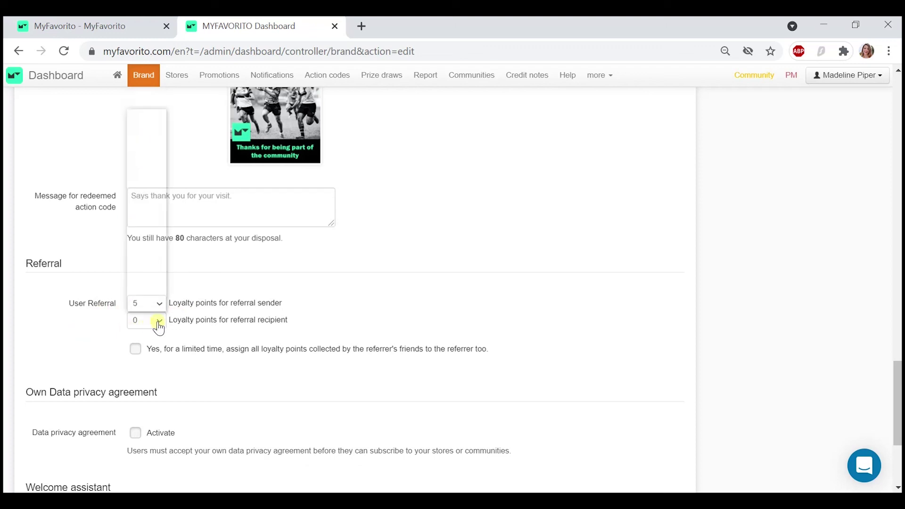
left_click(159, 322)
left_click(146, 165)
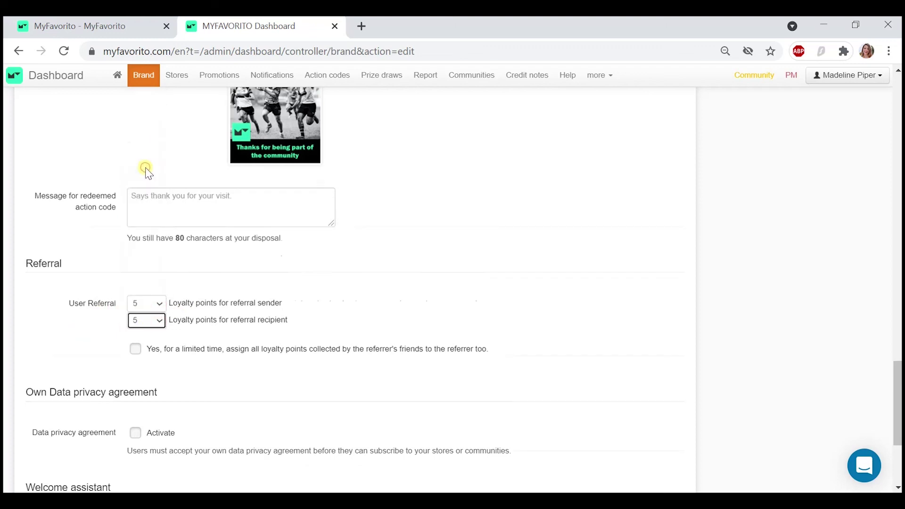
scroll(58, 338, "down", 4)
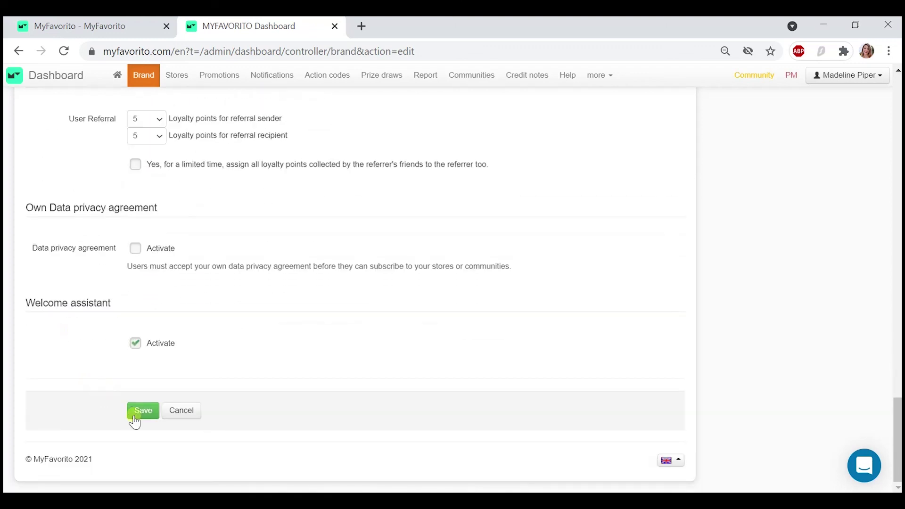
left_click(148, 414)
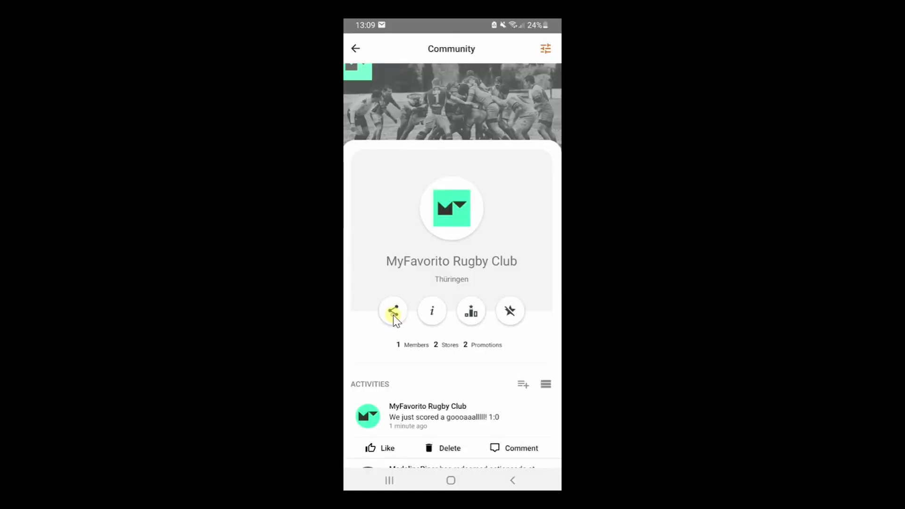
left_click(394, 313)
scroll(394, 315, "down", 2)
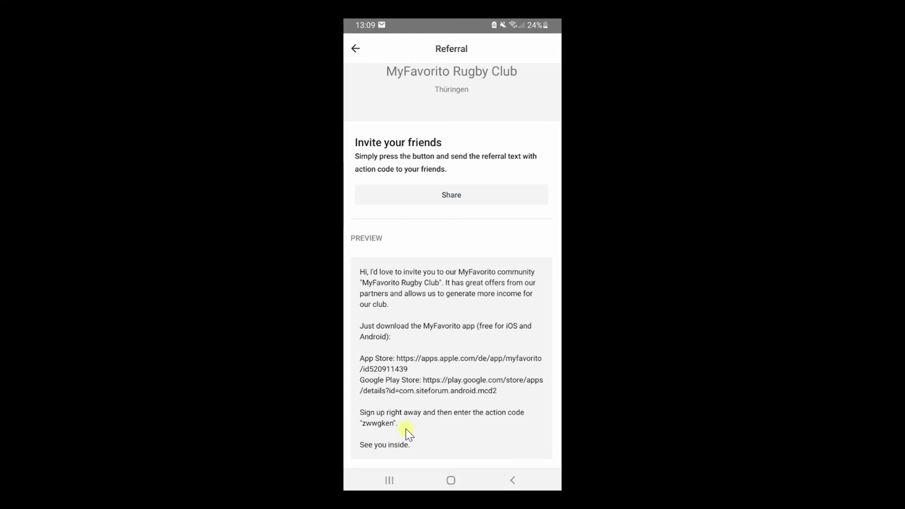
scroll(407, 431, "up", 3)
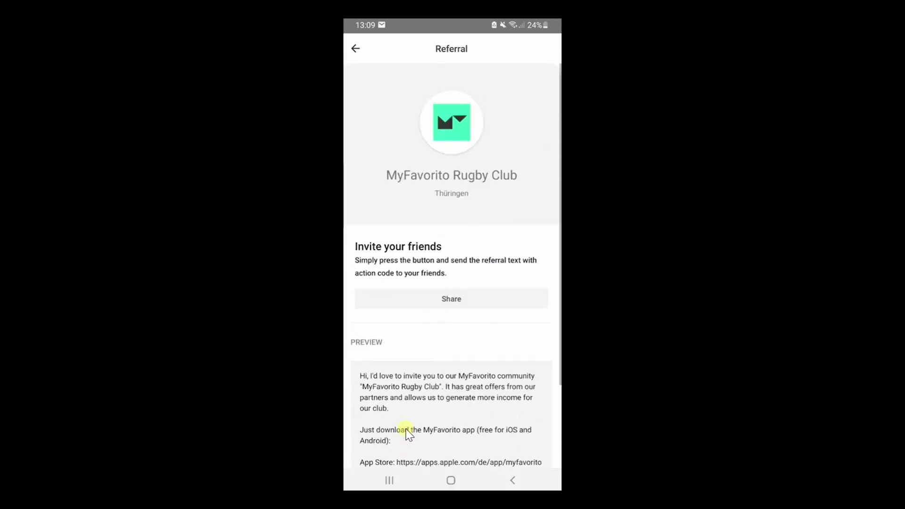
left_click(356, 49)
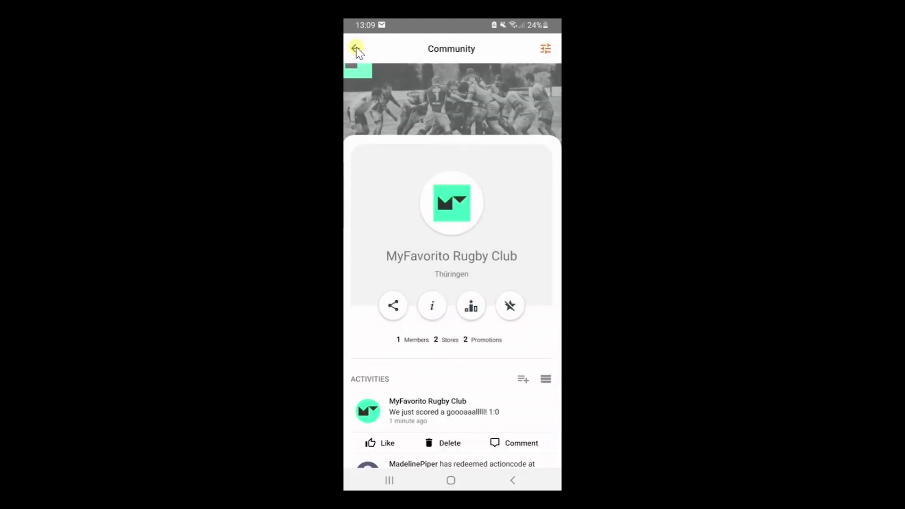